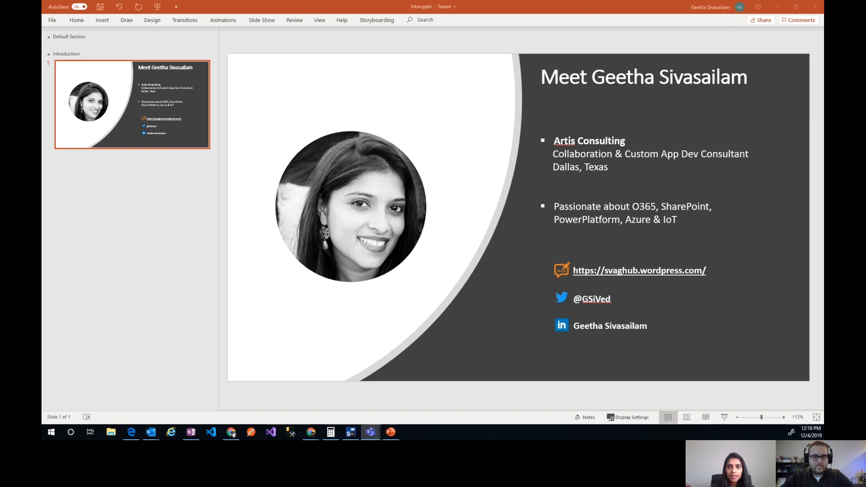
{"action": "key", "text": "alt+Tab"}
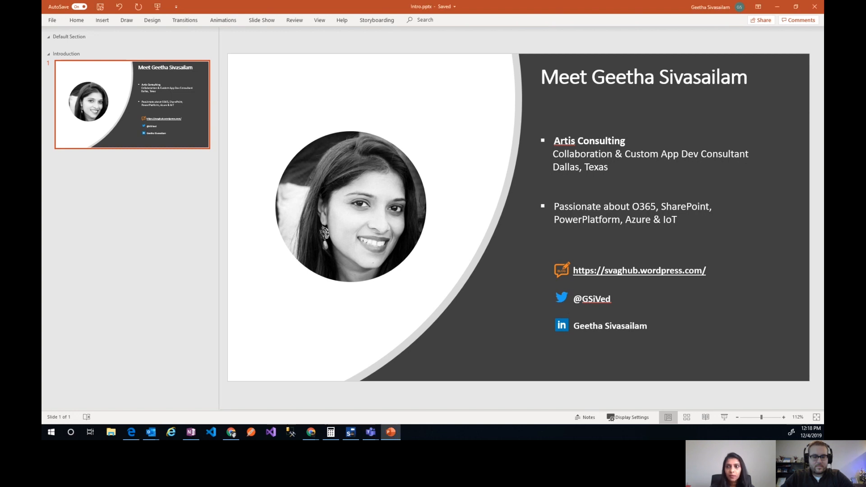
{"action": "key", "text": "alt+Tab"}
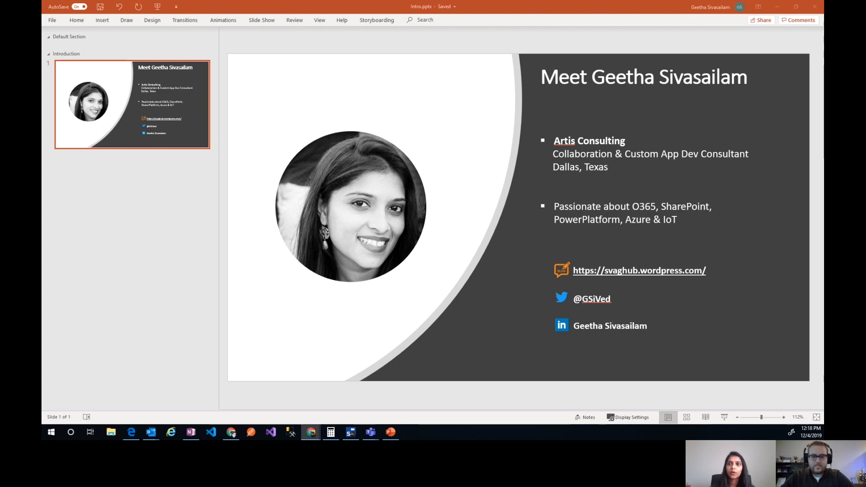
{"action": "key", "text": "alt+Tab"}
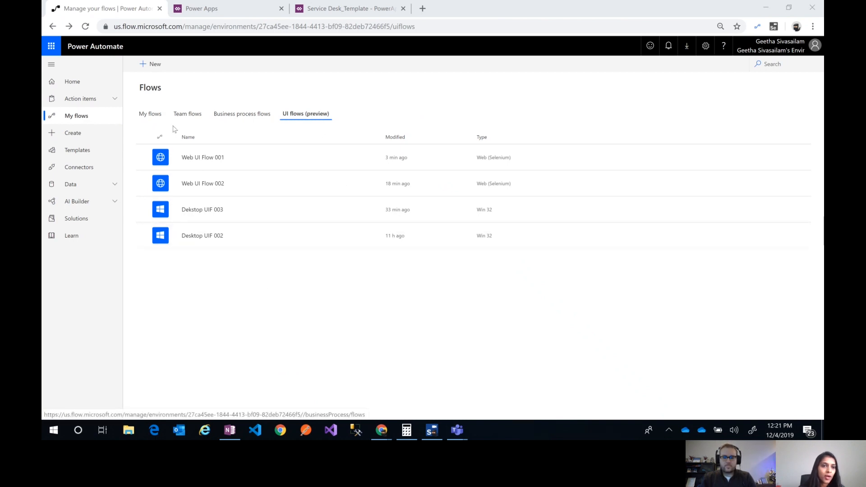
Check the creation options offered for regular flows under My flows and return to the UI flows list
{"action": "left_click", "coordinate": [158, 117]}
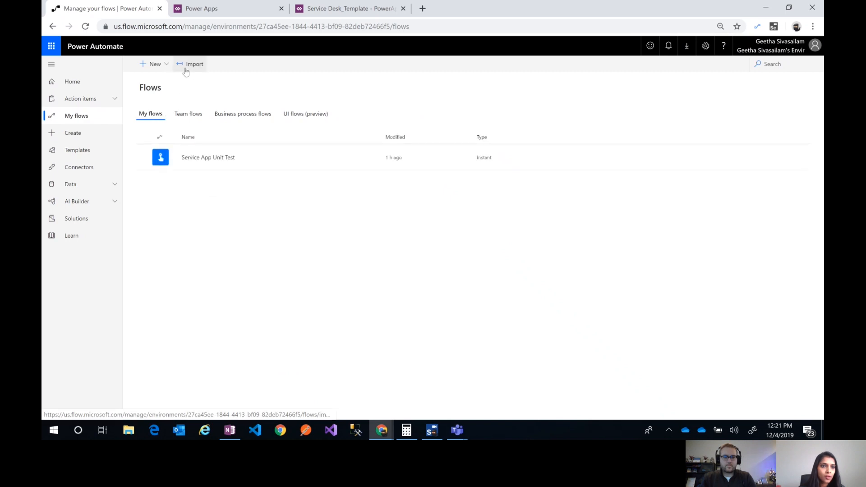
{"action": "left_click", "coordinate": [169, 68]}
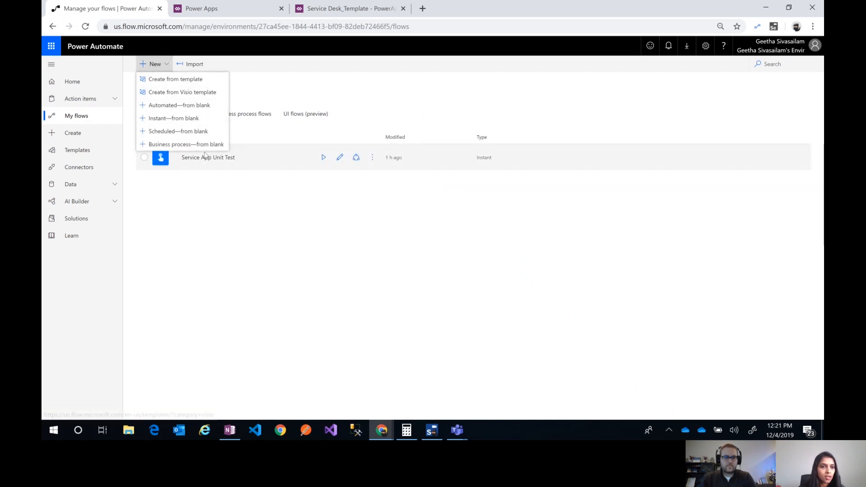
{"action": "left_click", "coordinate": [316, 122]}
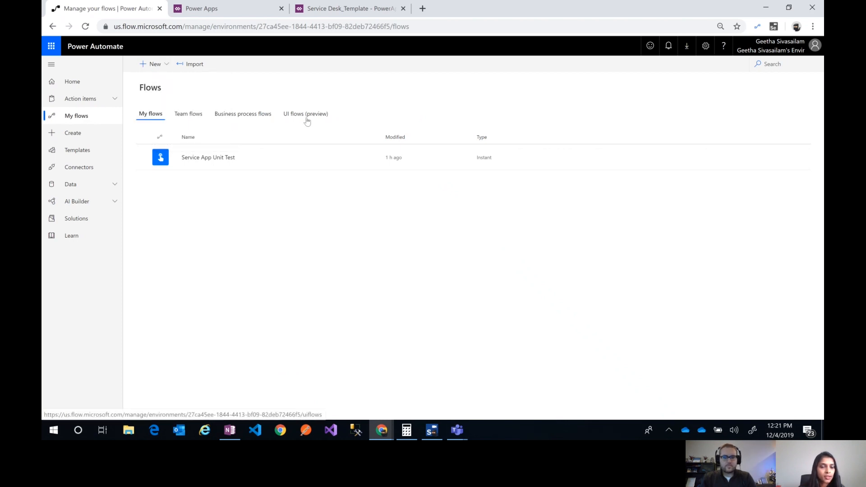
{"action": "left_click", "coordinate": [307, 120]}
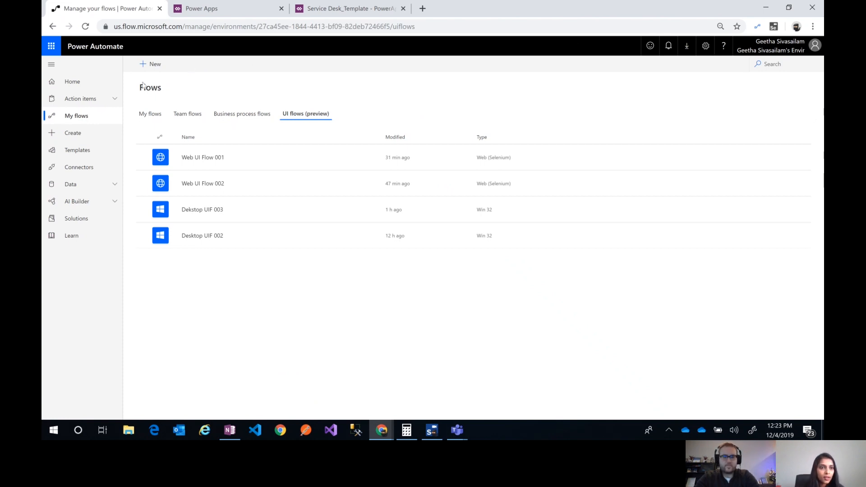
Start a new UI flow of the Web app type and advance its introduction to the recorder launch page
{"action": "left_click", "coordinate": [157, 66]}
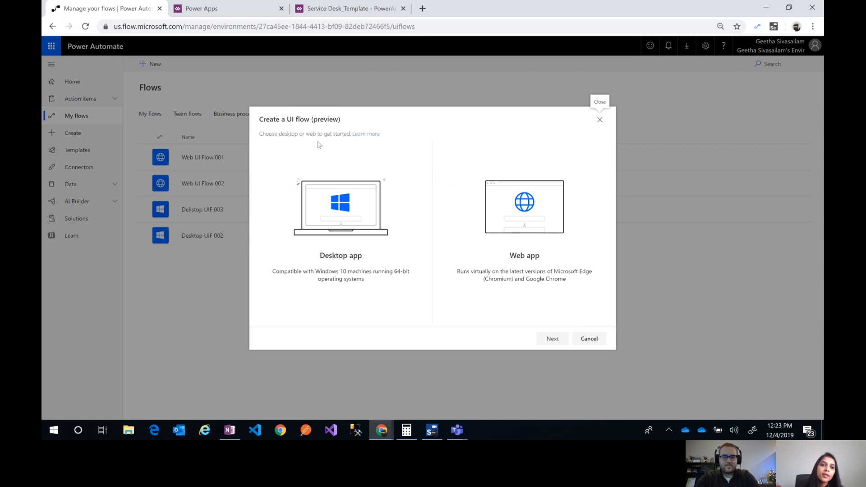
{"action": "left_click", "coordinate": [392, 291]}
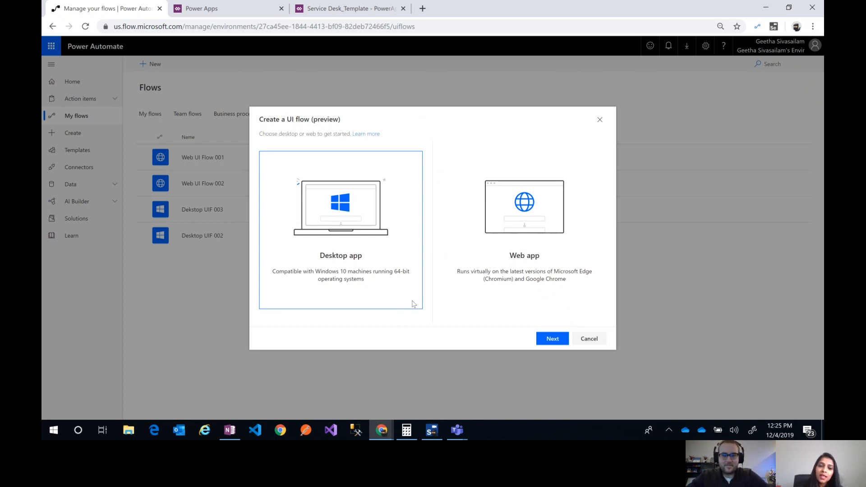
{"action": "left_click", "coordinate": [478, 291]}
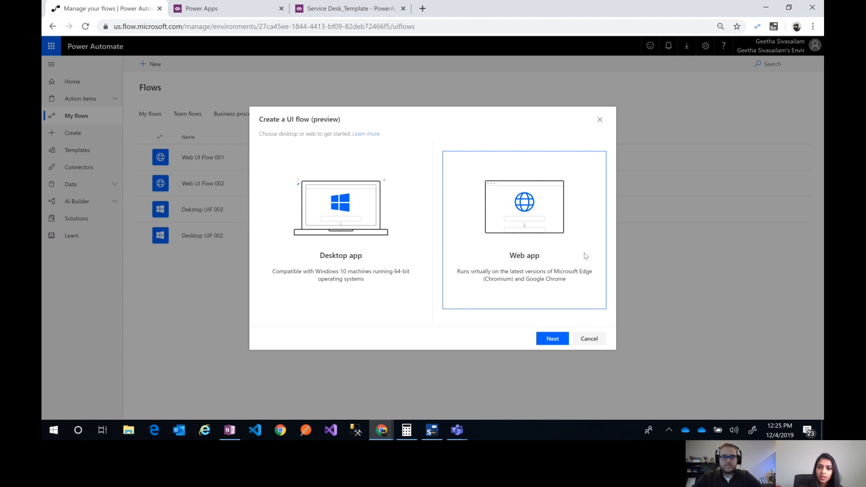
{"action": "left_click", "coordinate": [553, 342]}
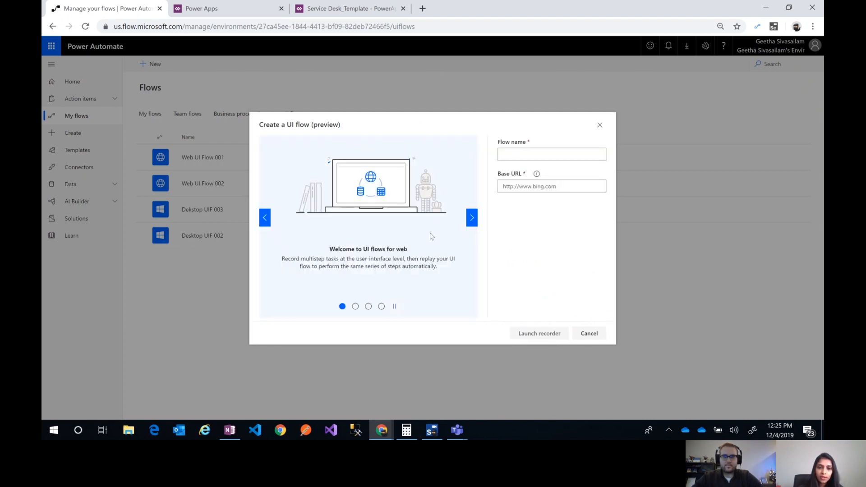
{"action": "left_click", "coordinate": [472, 218]}
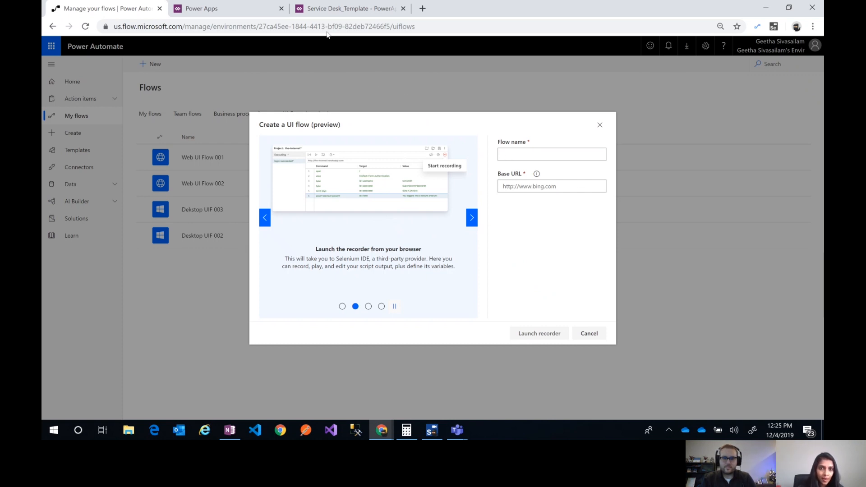
Examine the Service Desk_Template app's ticket creation form and its list of new tickets
{"action": "left_click", "coordinate": [329, 14]}
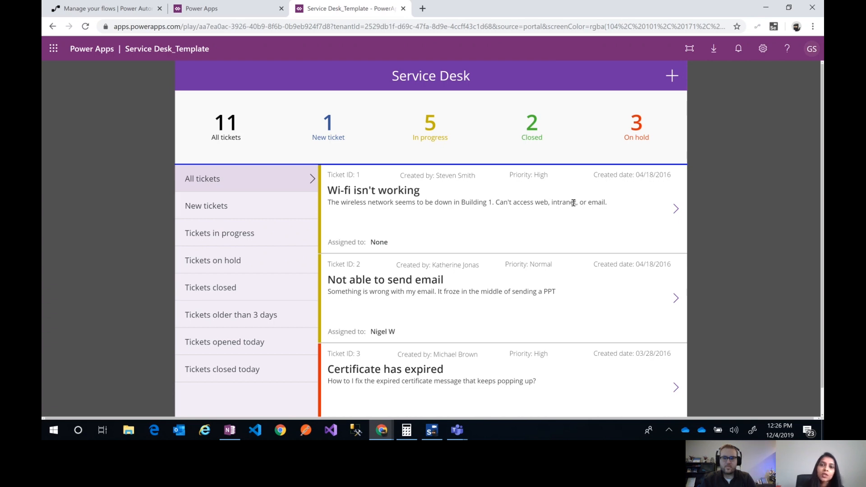
{"action": "left_click", "coordinate": [672, 78]}
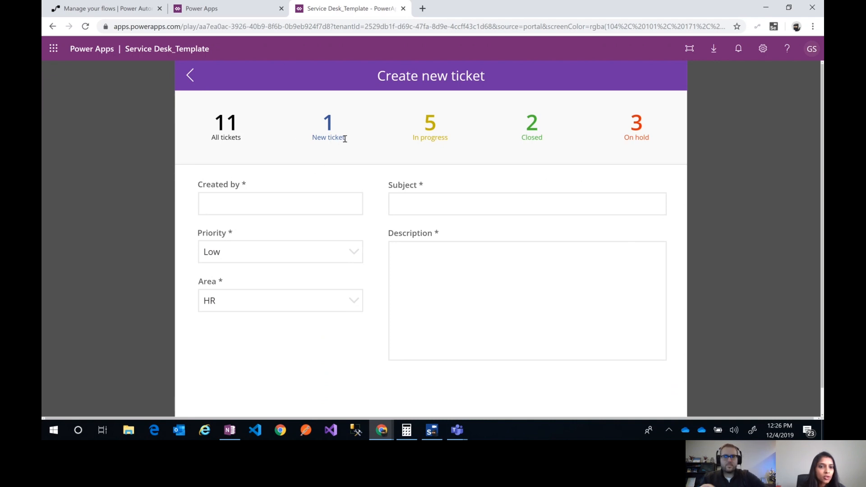
{"action": "left_click", "coordinate": [330, 204]}
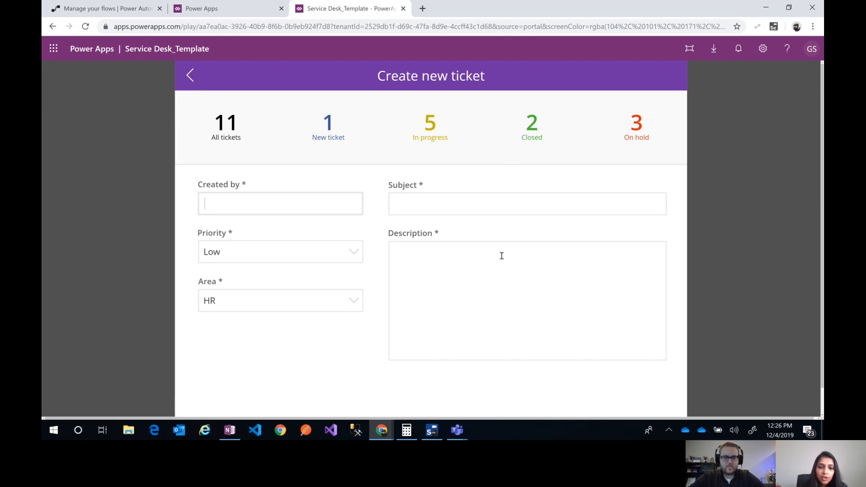
{"action": "scroll", "coordinate": [446, 380], "scroll_direction": "down", "scroll_amount": 1}
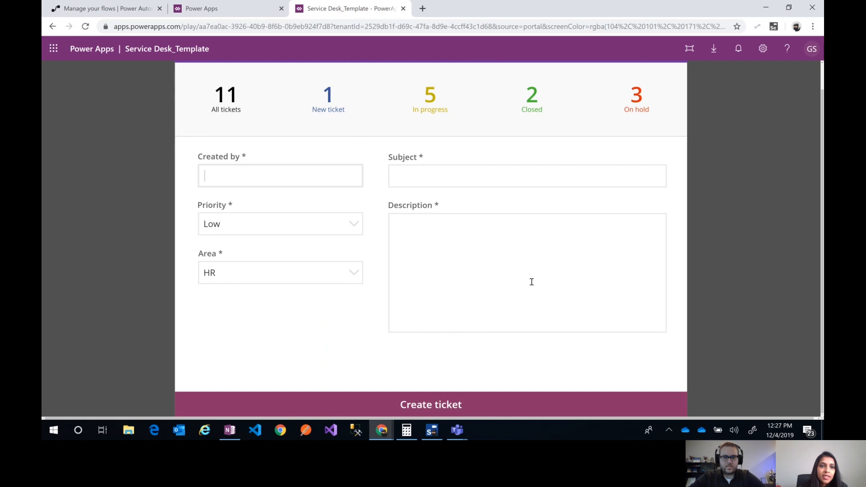
{"action": "scroll", "coordinate": [529, 280], "scroll_direction": "up", "scroll_amount": 1}
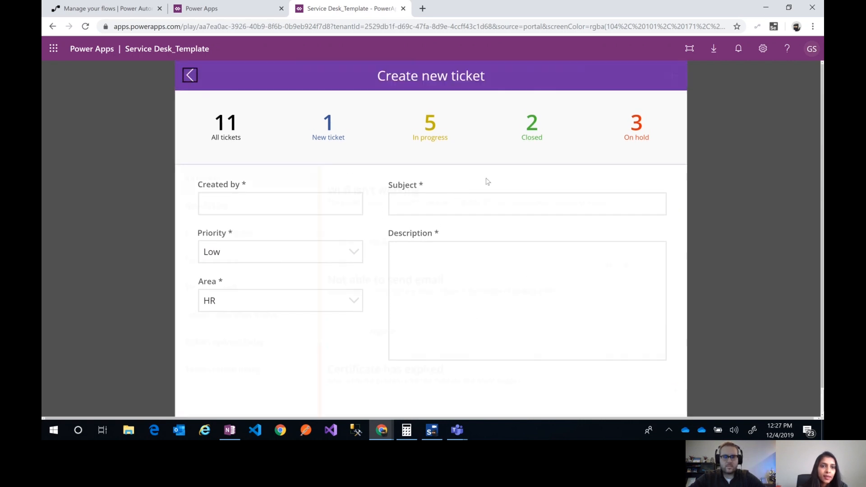
{"action": "left_click", "coordinate": [231, 206]}
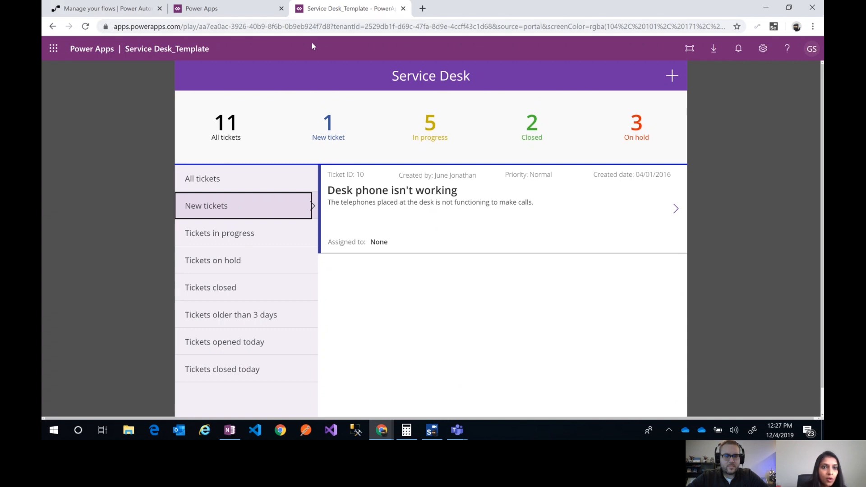
Return to the UI flow being created and name it Web UIF Demo
{"action": "left_click", "coordinate": [104, 8]}
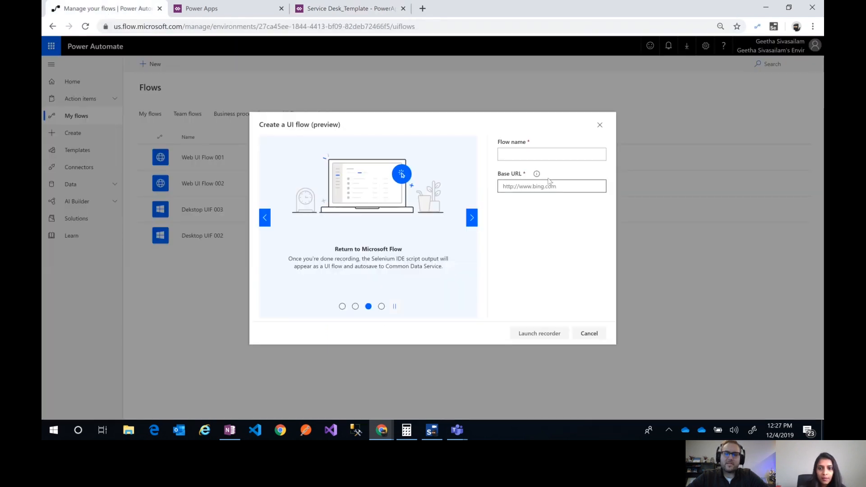
{"action": "left_click", "coordinate": [546, 153]}
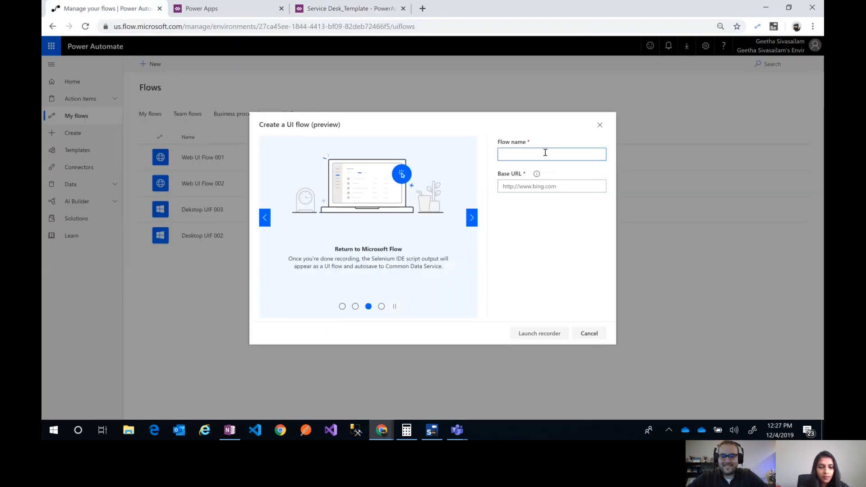
{"action": "type", "text": "Web UIF Demo"}
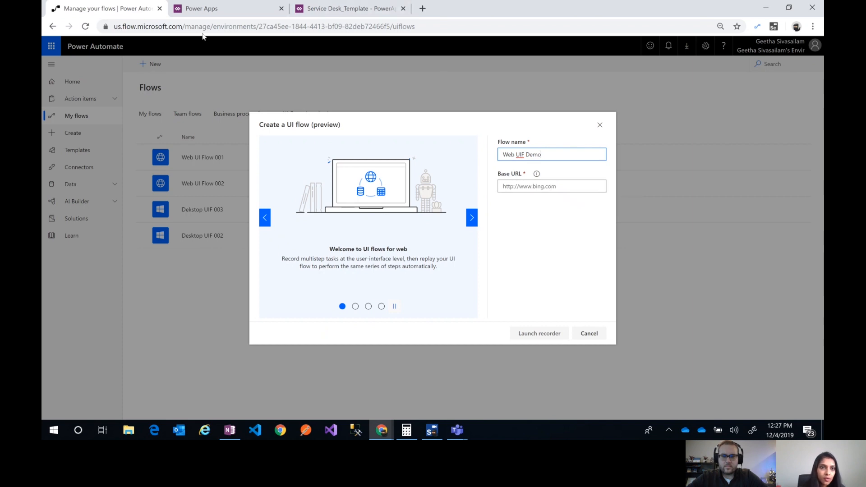
Copy the Service Desk_Template app's web link into the flow's Base URL and launch the recorder
{"action": "left_click", "coordinate": [212, 10]}
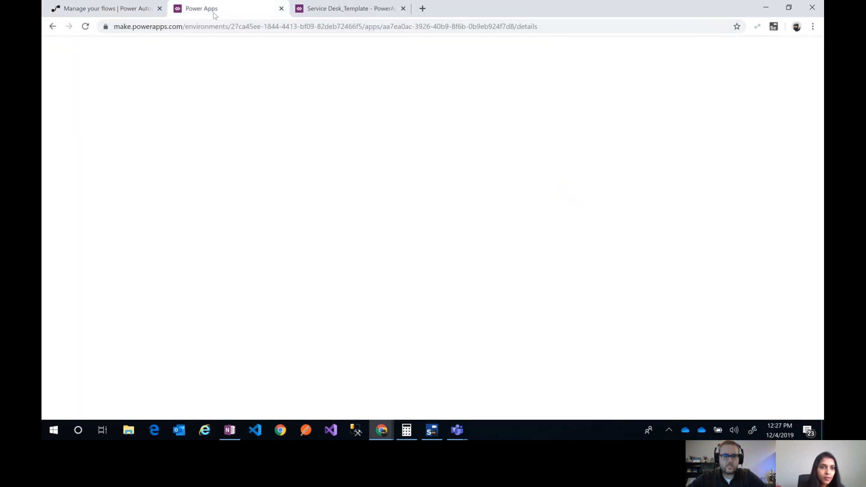
{"action": "left_click_drag", "start_coordinate": [511, 254], "coordinate": [165, 258]}
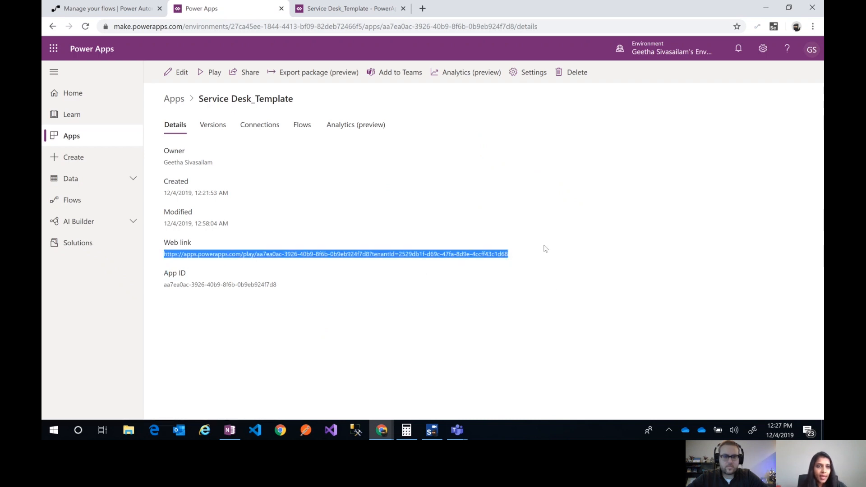
{"action": "left_click", "coordinate": [121, 13]}
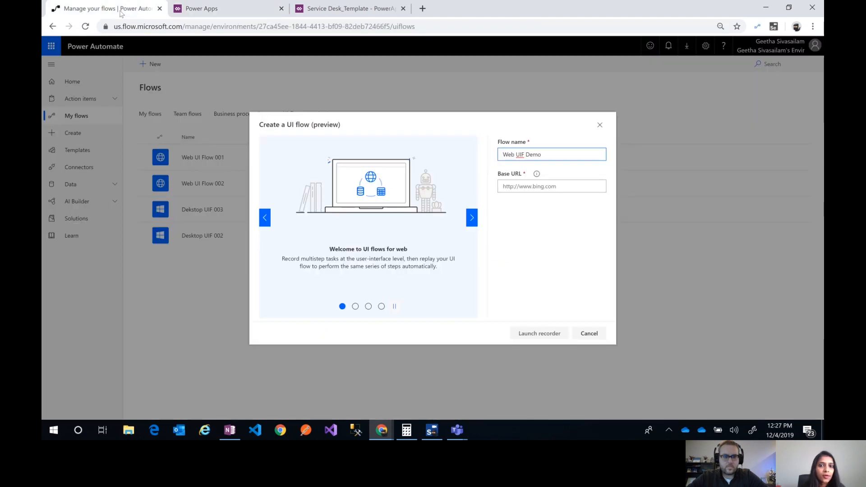
{"action": "left_click", "coordinate": [525, 187]}
{"action": "key", "text": "ctrl+v"}
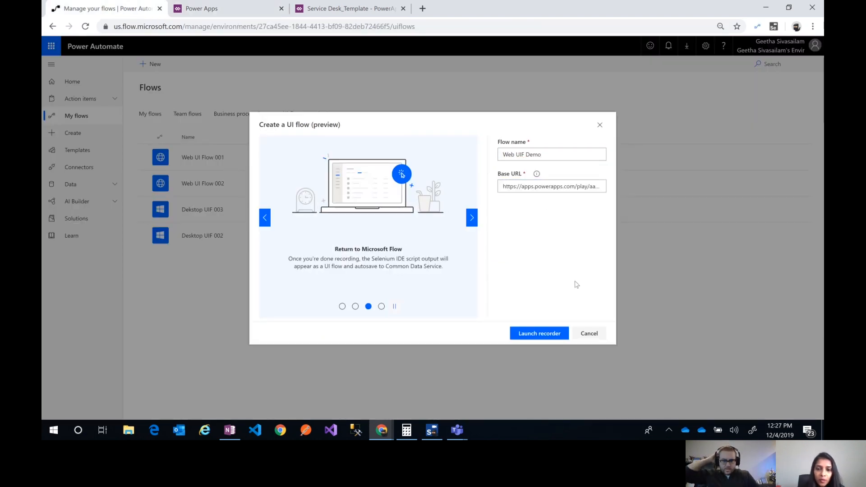
{"action": "left_click", "coordinate": [547, 337]}
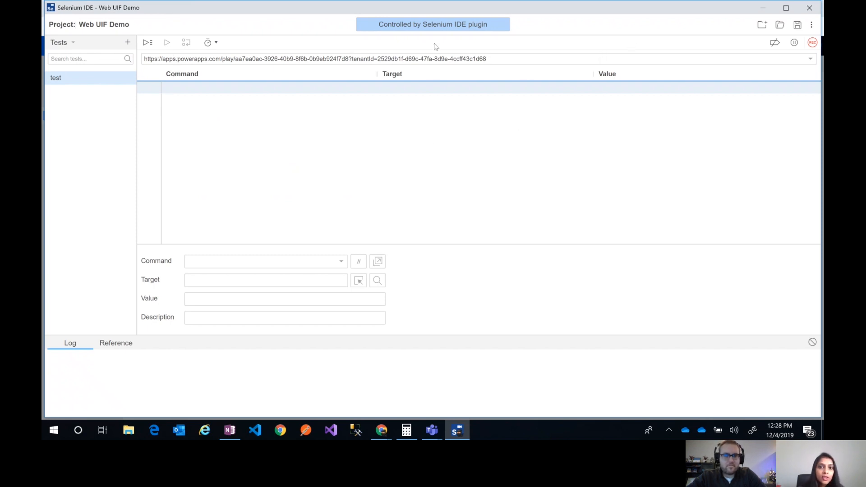
Examine the project's base URL and the list of available test commands in Selenium IDE
{"action": "left_click", "coordinate": [494, 58]}
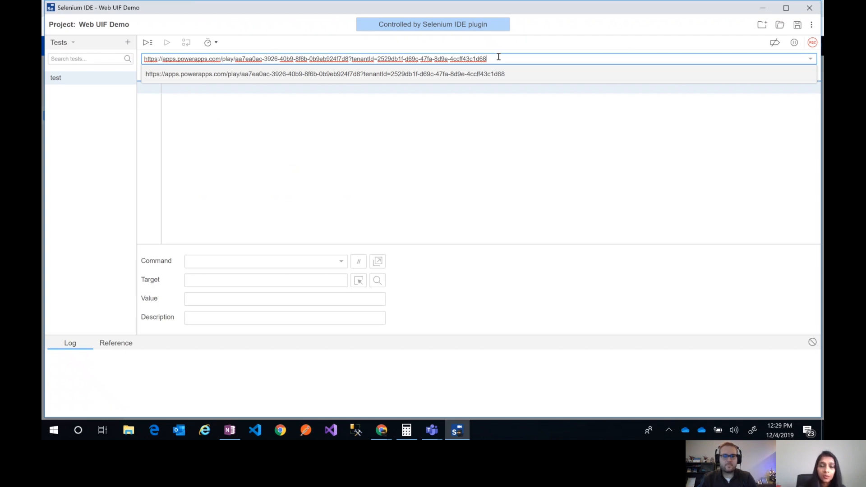
{"action": "left_click", "coordinate": [523, 104]}
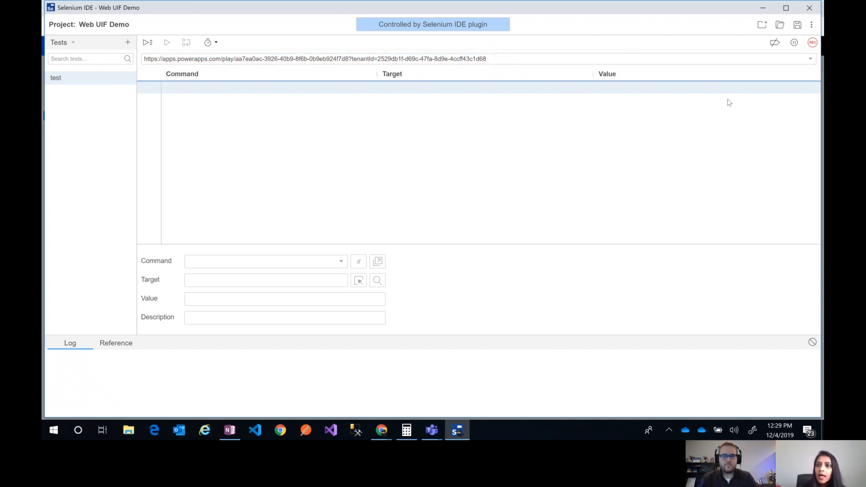
{"action": "left_click", "coordinate": [812, 48]}
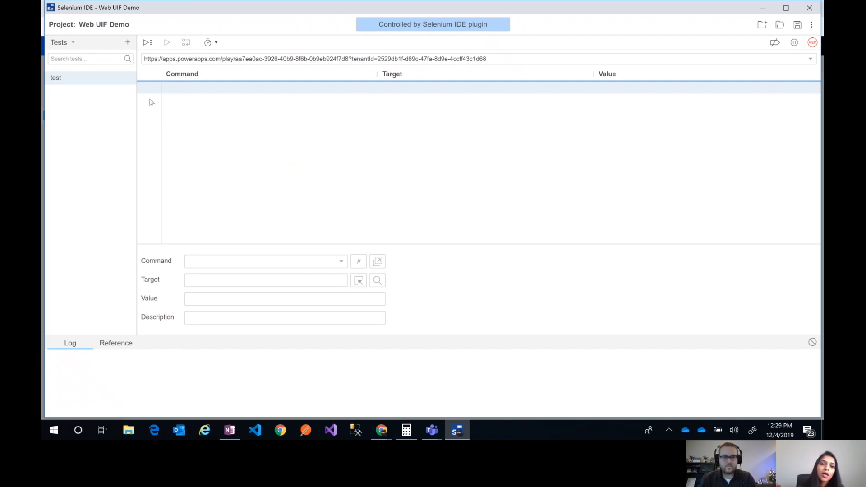
{"action": "left_click", "coordinate": [341, 262]}
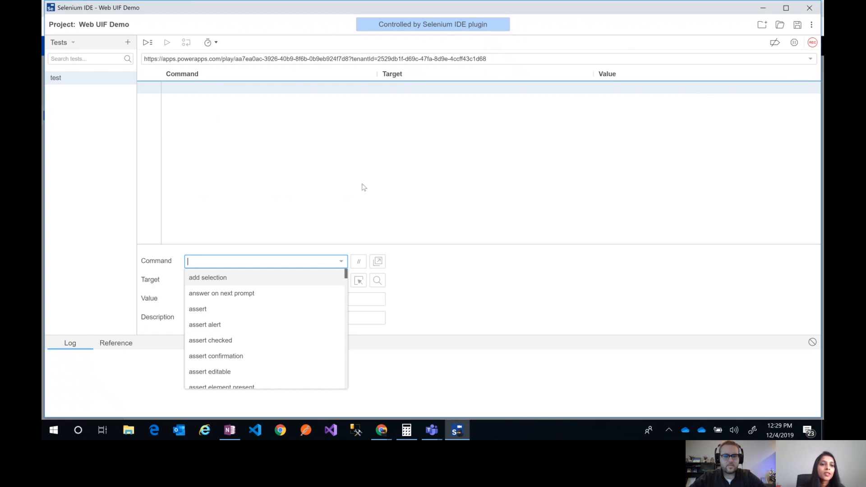
{"action": "left_click", "coordinate": [336, 110]}
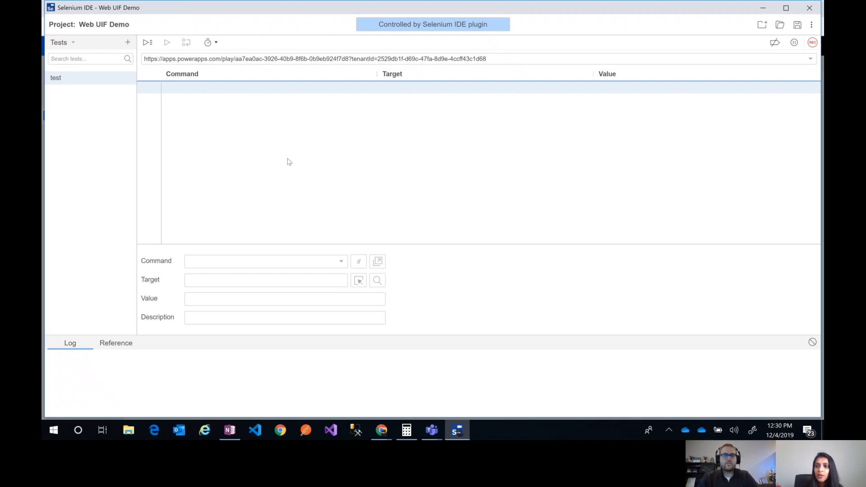
Start recording in Selenium IDE, open a new ticket in the Service Desk app and enter the creator's initials
{"action": "left_click", "coordinate": [814, 44]}
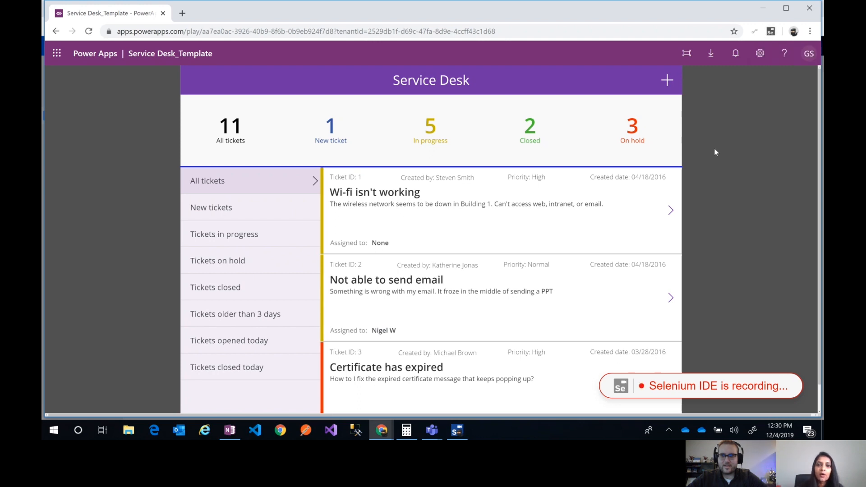
{"action": "left_click", "coordinate": [667, 81]}
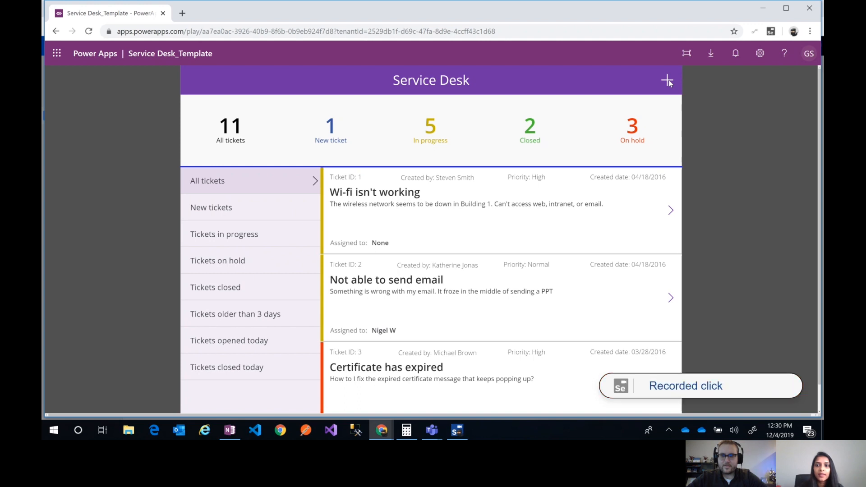
{"action": "left_click", "coordinate": [309, 197]}
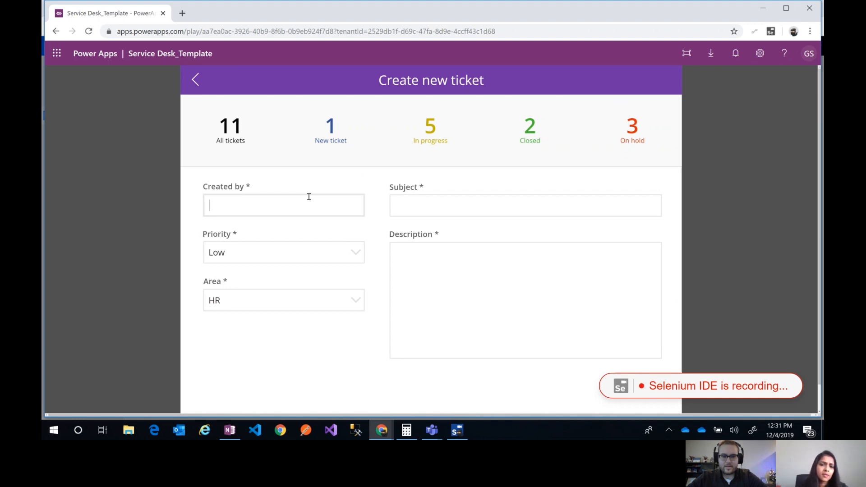
{"action": "mouse_move", "coordinate": [457, 436]}
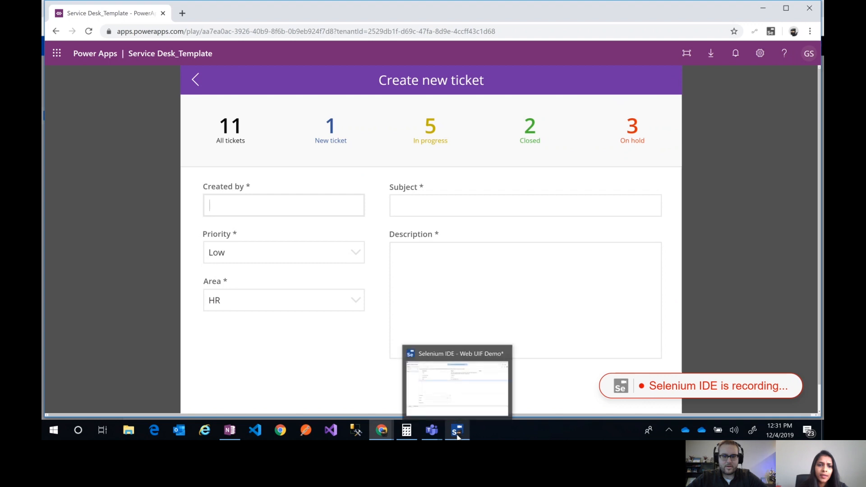
{"action": "left_click", "coordinate": [499, 395]}
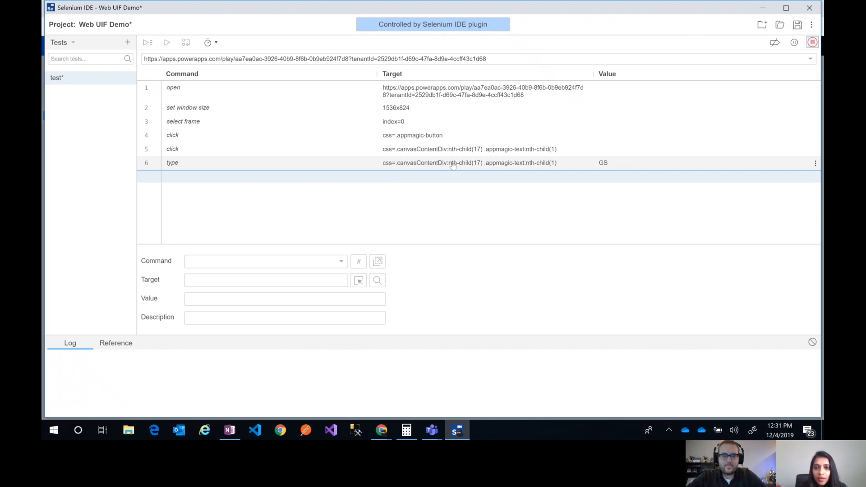
Record filling in the ticket's subject as Demo and its description as Test Description, checking the captured commands in Selenium IDE
{"action": "left_click", "coordinate": [761, 9]}
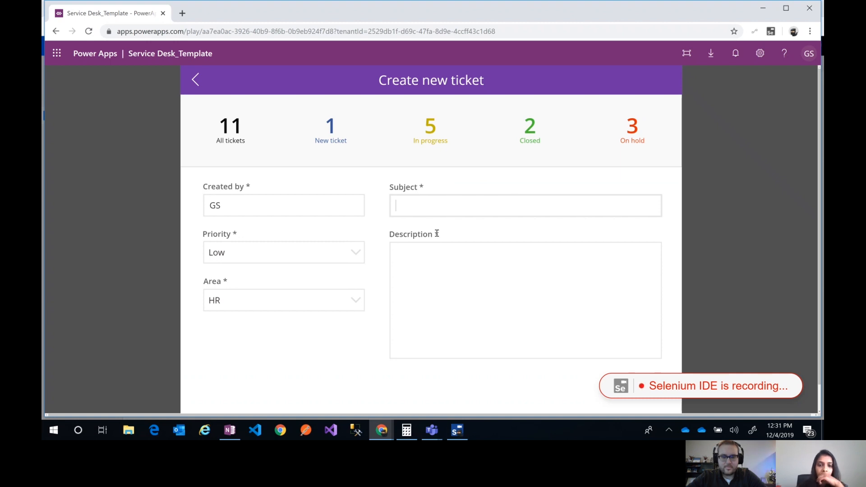
{"action": "left_click", "coordinate": [464, 436]}
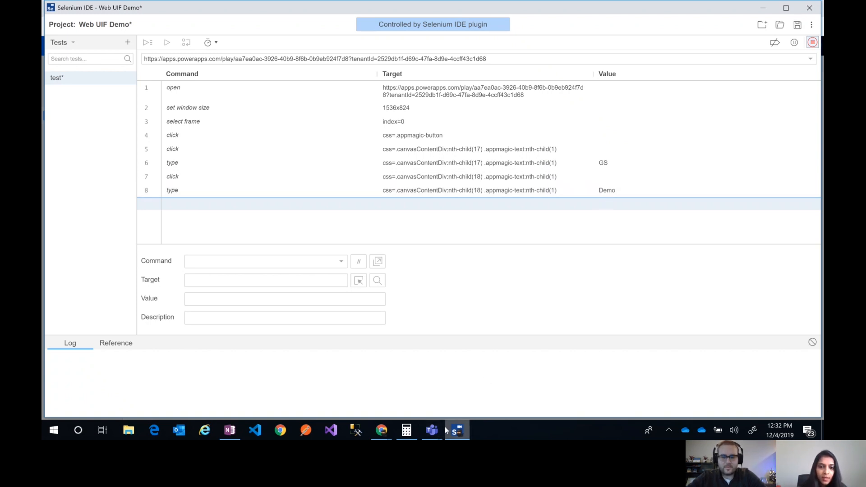
{"action": "left_click", "coordinate": [384, 436]}
{"action": "left_click", "coordinate": [518, 395]}
{"action": "left_click", "coordinate": [434, 265]}
{"action": "type", "text": "Test "}
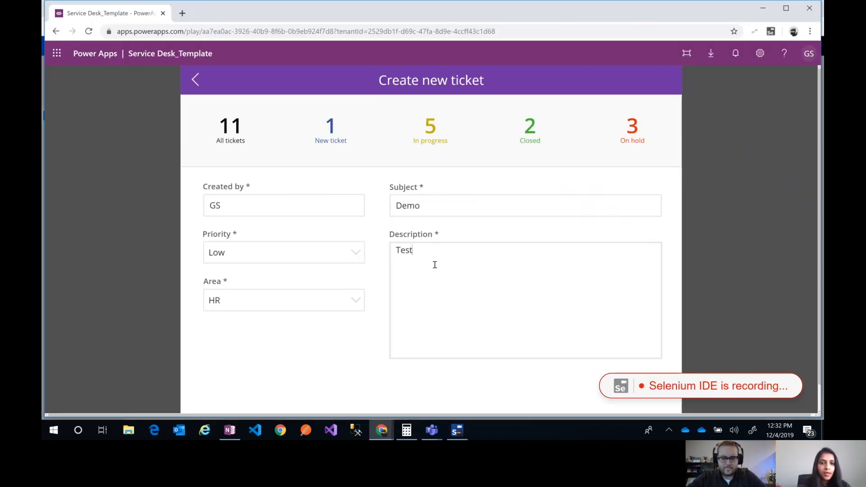
{"action": "type", "text": "Description"}
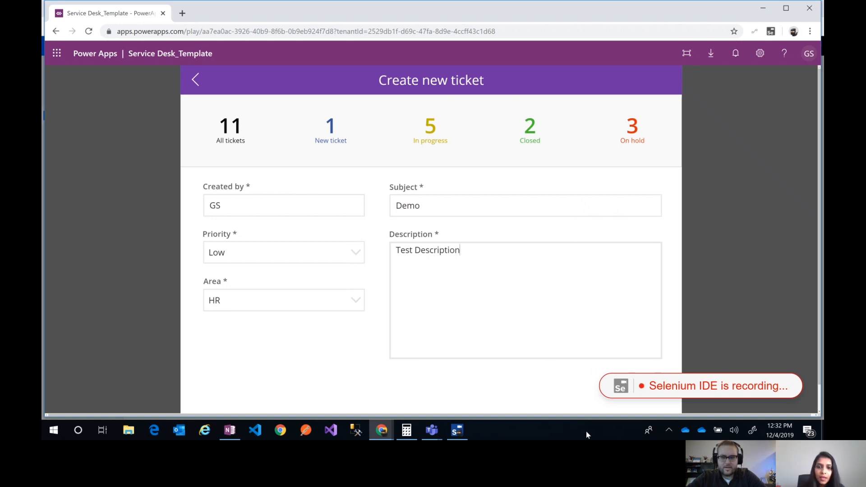
Submit the new ticket in the Service Desk app and return to Selenium IDE to stop the recording
{"action": "scroll", "coordinate": [646, 316], "scroll_direction": "down", "scroll_amount": 1}
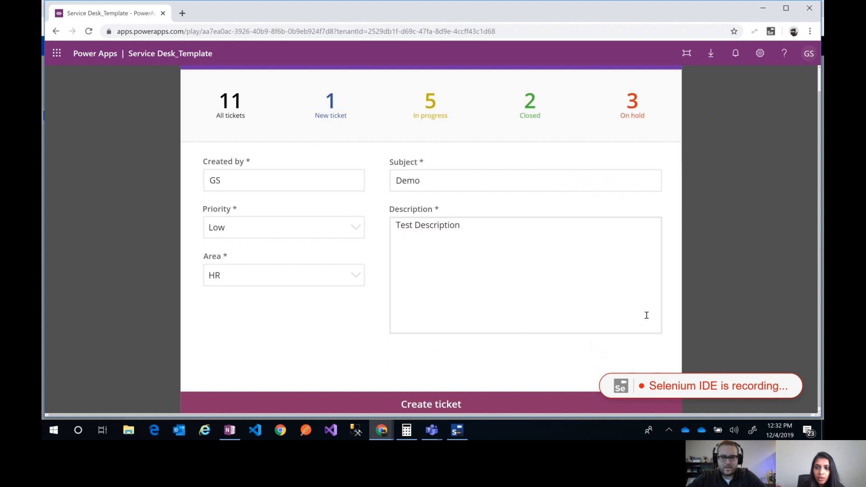
{"action": "left_click", "coordinate": [449, 410]}
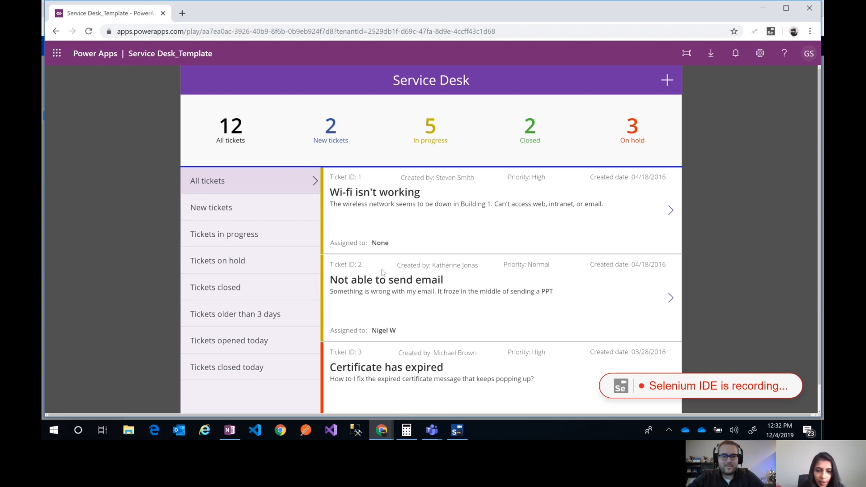
{"action": "left_click", "coordinate": [457, 431]}
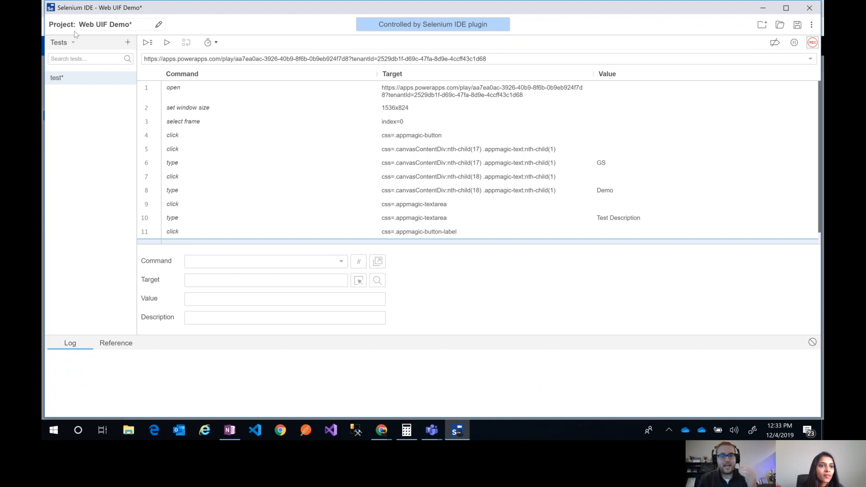
Examine the dialog for adding a test case and the options offered for the recorded test
{"action": "left_click", "coordinate": [128, 43]}
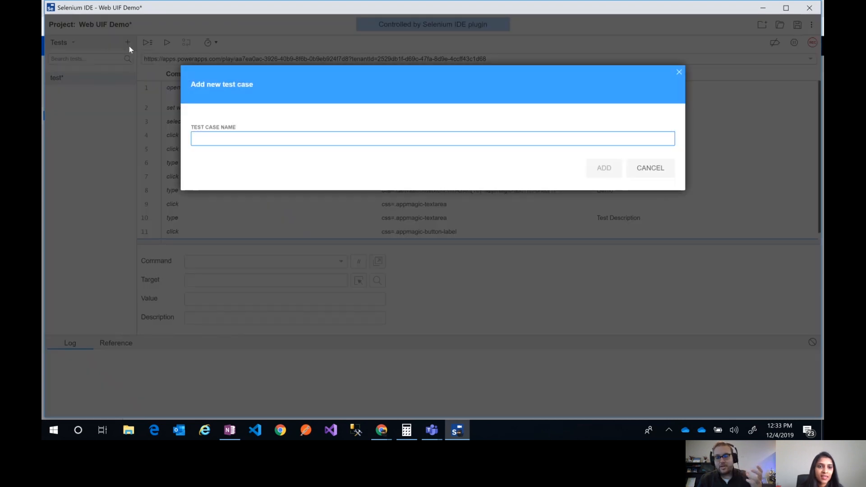
{"action": "left_click", "coordinate": [678, 76]}
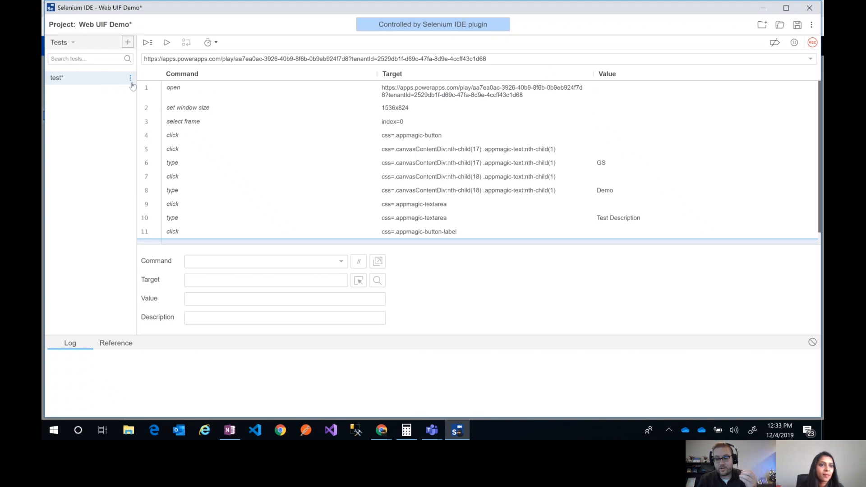
{"action": "left_click", "coordinate": [130, 80]}
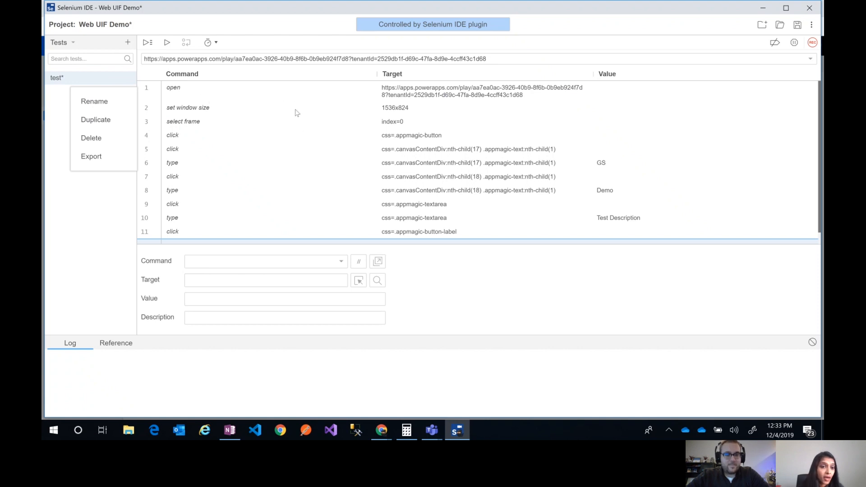
{"action": "left_click", "coordinate": [82, 216]}
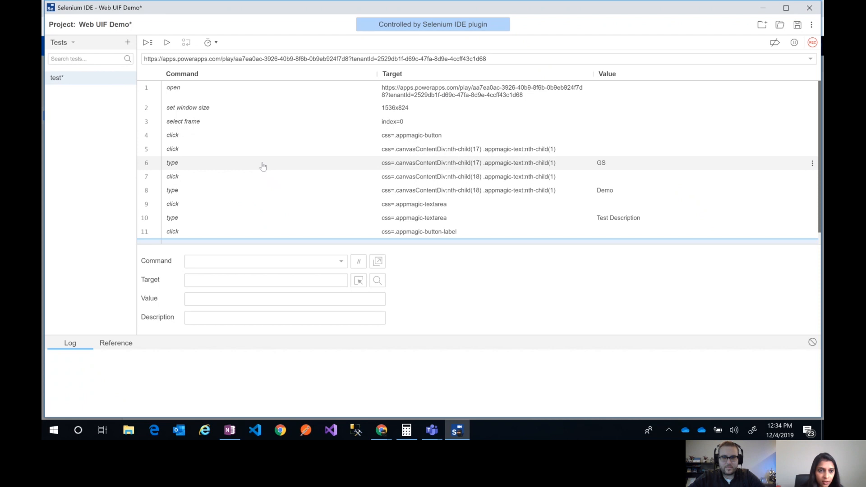
Save the recorded project and reopen the Web UIF Demo flow for editing from the Power Automate UI flows list
{"action": "left_click", "coordinate": [263, 167]}
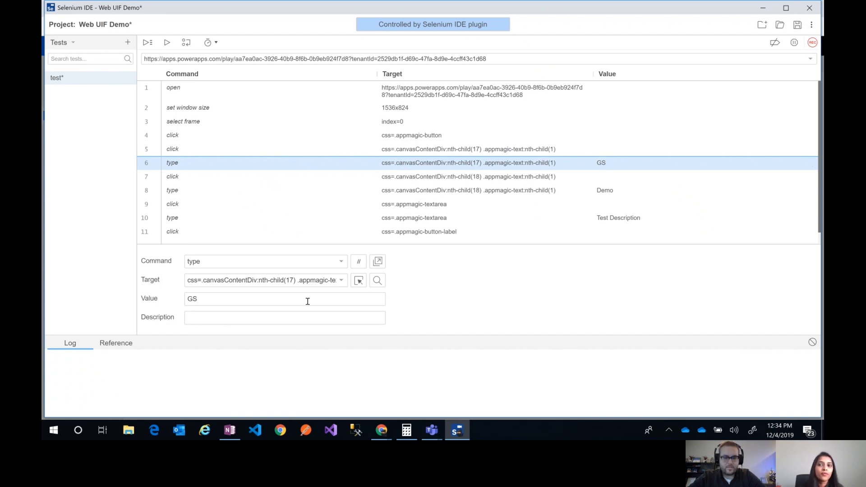
{"action": "left_click", "coordinate": [796, 29]}
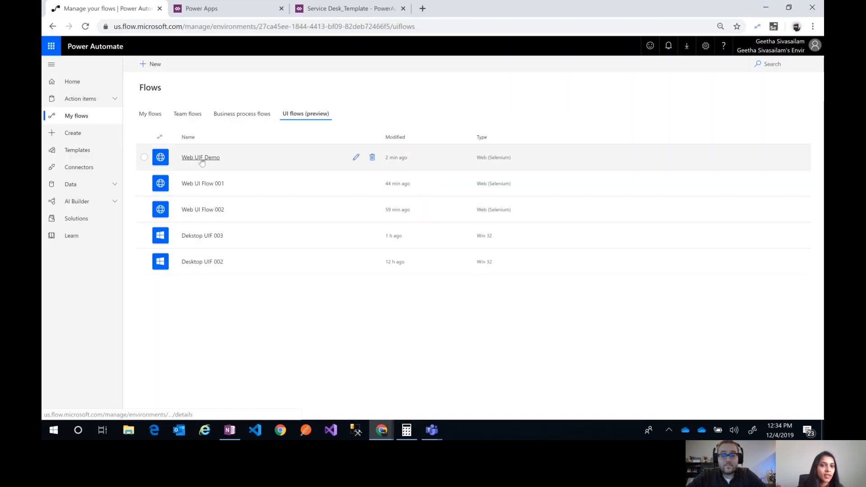
{"action": "left_click", "coordinate": [355, 159]}
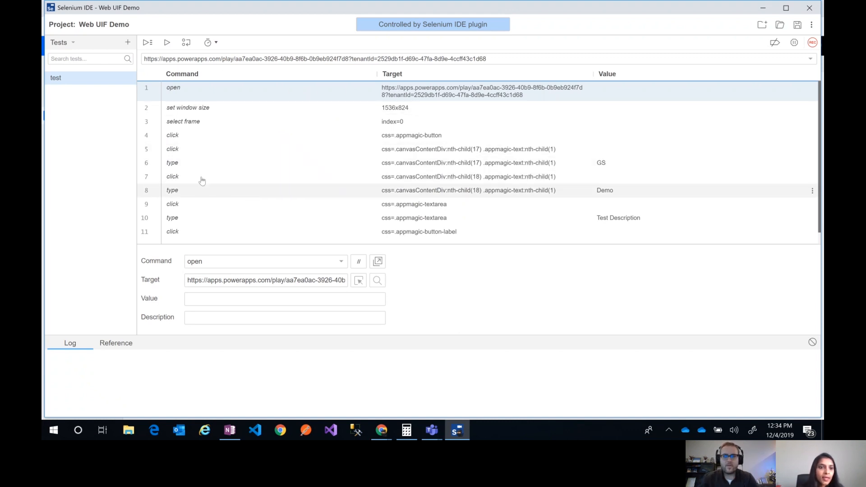
Change the recorded subject value to Demo 001 and the recorded description value to Test Description 001
{"action": "left_click", "coordinate": [207, 164]}
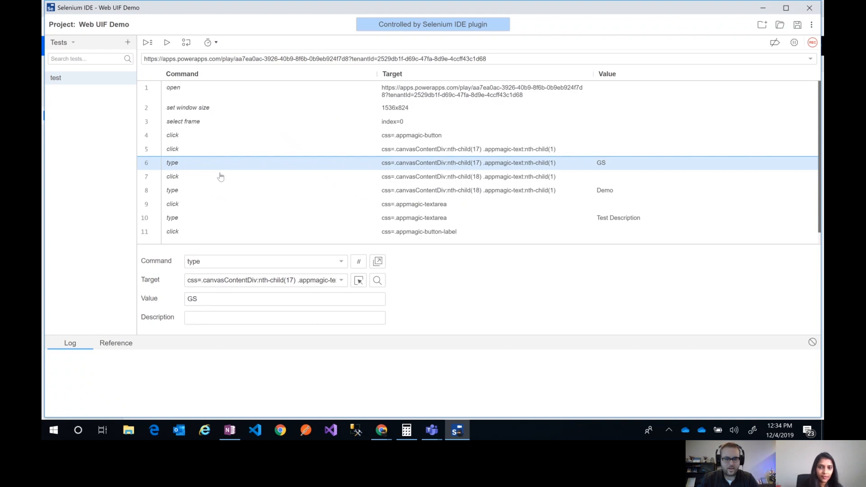
{"action": "left_click", "coordinate": [218, 193]}
{"action": "left_click", "coordinate": [229, 299]}
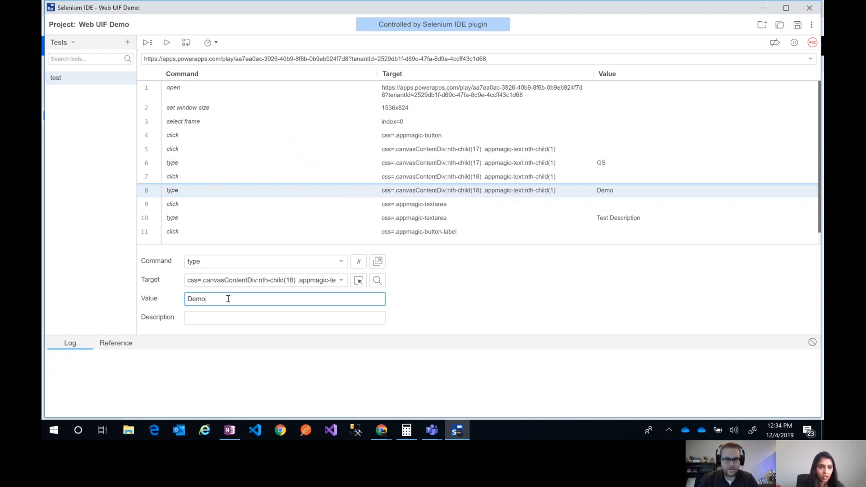
{"action": "type", "text": "001"}
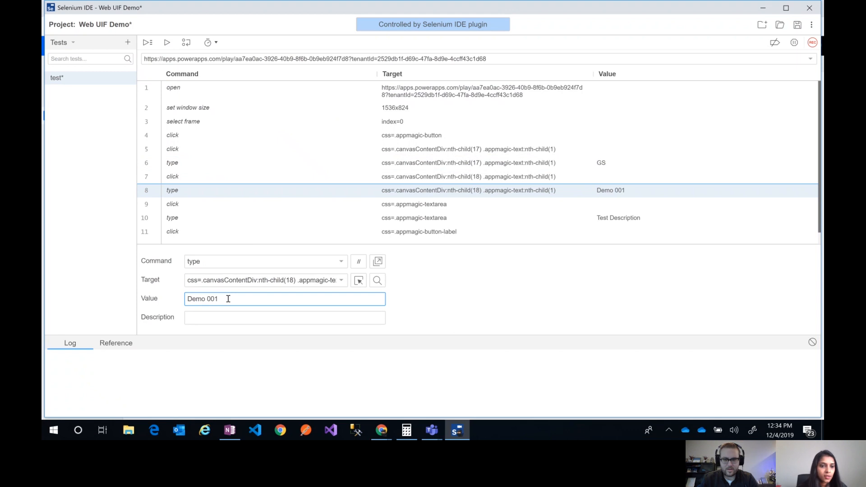
{"action": "left_click", "coordinate": [257, 218]}
{"action": "left_click", "coordinate": [238, 301]}
{"action": "type", "text": "001"}
{"action": "left_click", "coordinate": [494, 277]}
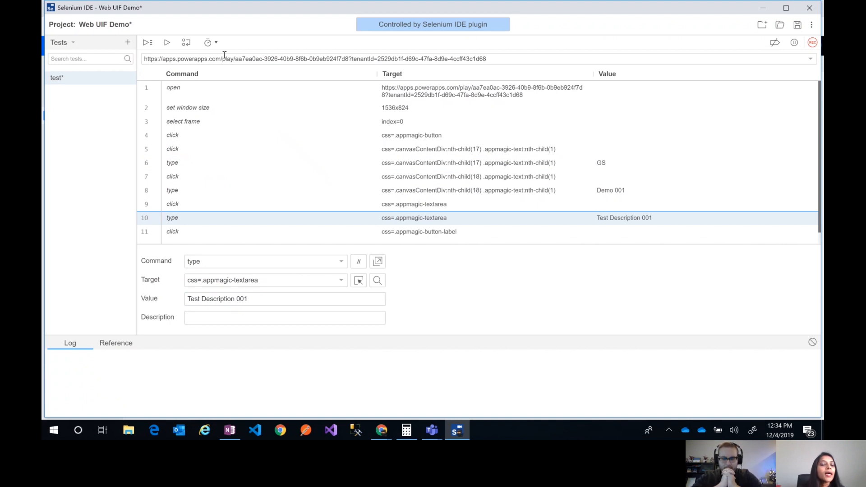
Slow the test execution speed to about midway between Fast and Slow
{"action": "left_click", "coordinate": [211, 43]}
{"action": "left_click_drag", "start_coordinate": [210, 67], "coordinate": [211, 100]}
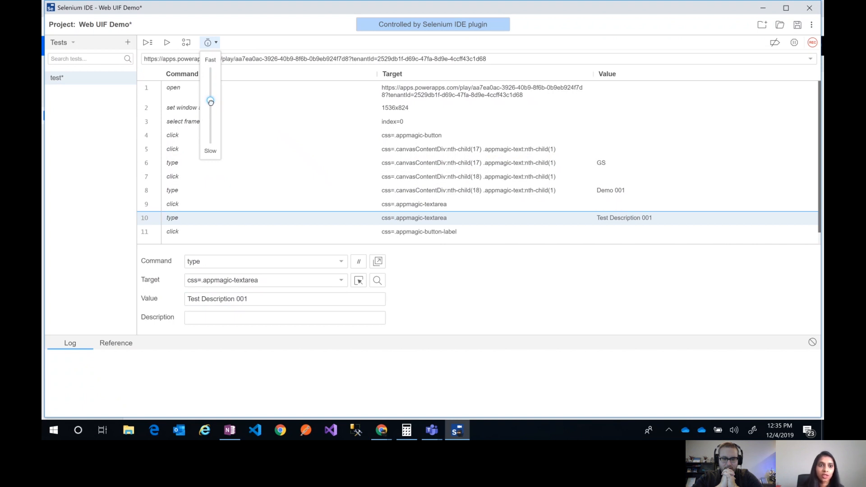
{"action": "left_click_drag", "start_coordinate": [211, 103], "coordinate": [211, 106]}
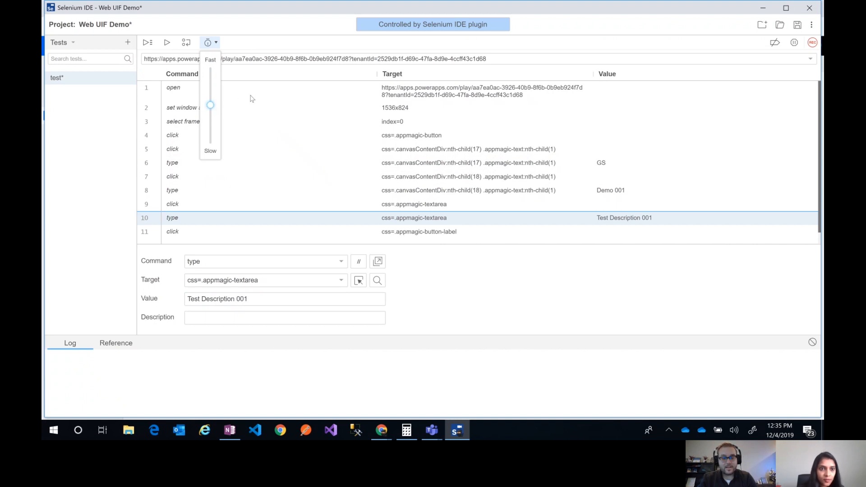
{"action": "left_click", "coordinate": [254, 80]}
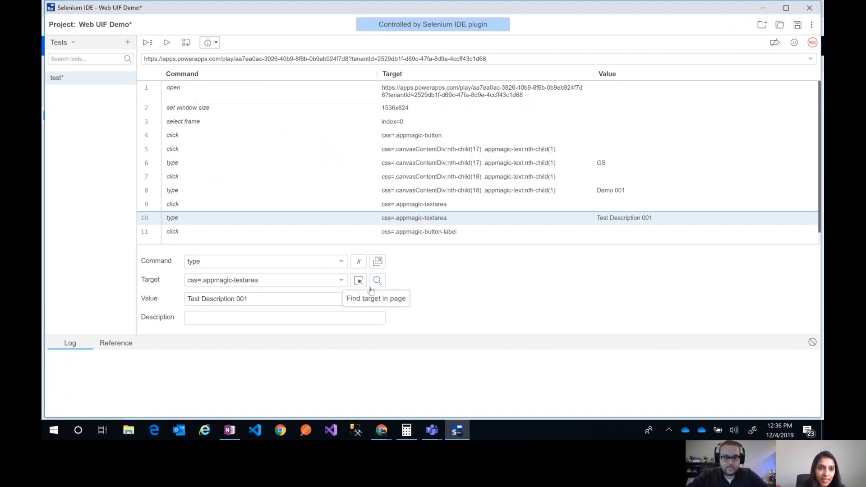
Run the current test to play back the ticket creation and enlarge the log area to show every command's result
{"action": "left_click", "coordinate": [167, 45]}
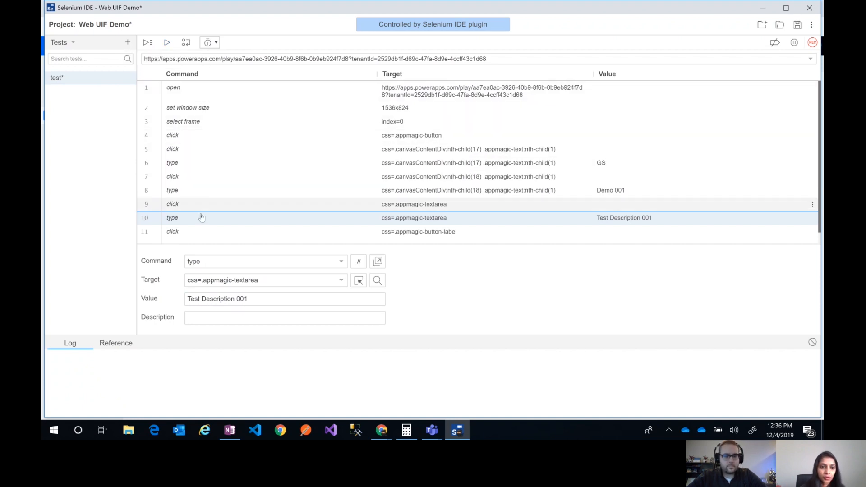
{"action": "left_click", "coordinate": [166, 45]}
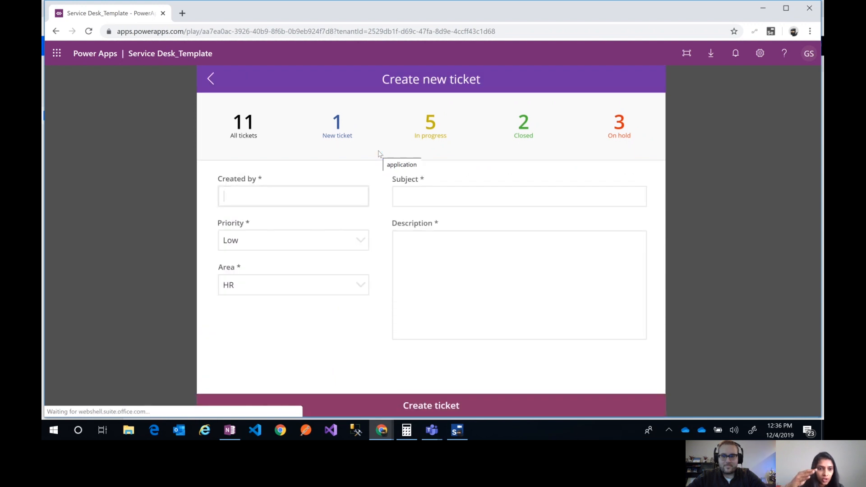
{"action": "type", "text": "GS"}
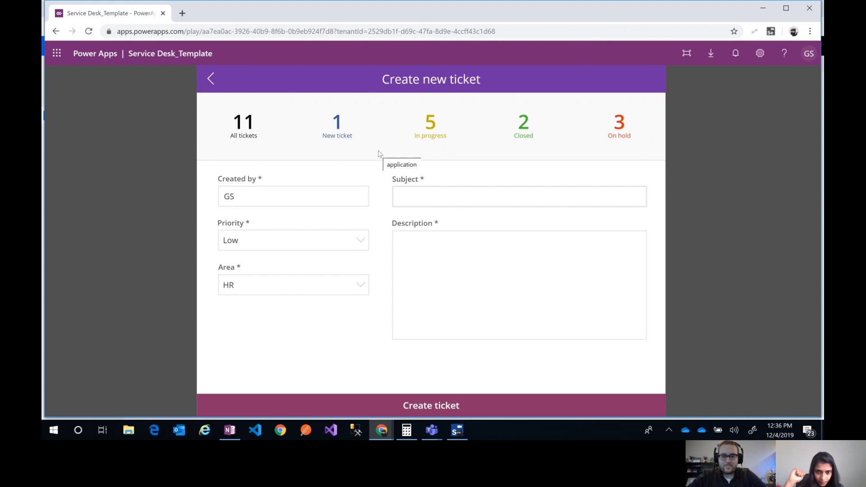
{"action": "type", "text": "Demo 001"}
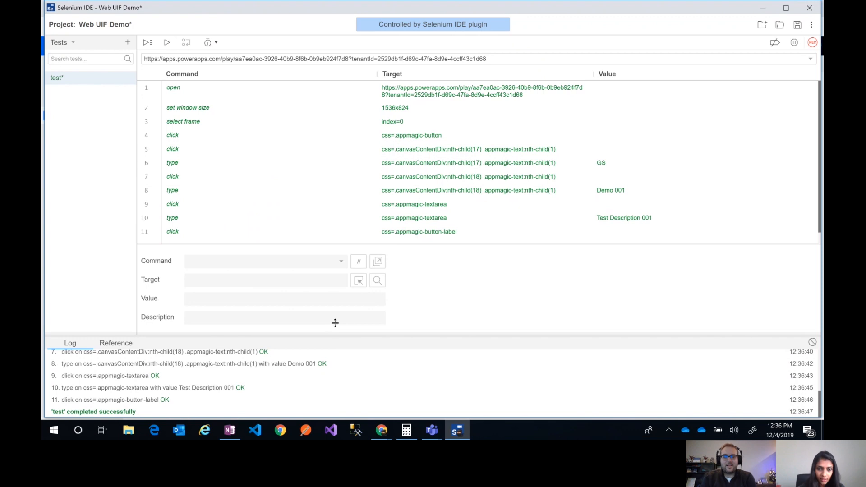
{"action": "left_click_drag", "start_coordinate": [335, 323], "coordinate": [354, 244]}
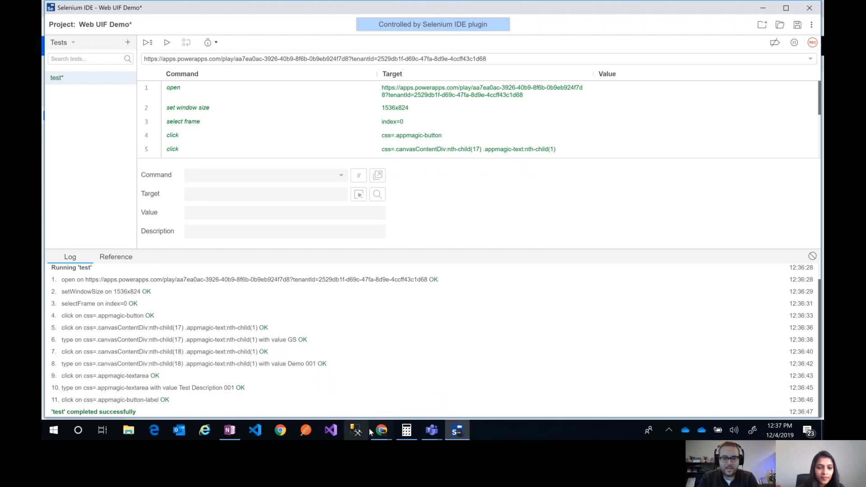
Switch to the Service Desk_Template app window to check its tickets and reload the app from its current URL
{"action": "left_click", "coordinate": [382, 432]}
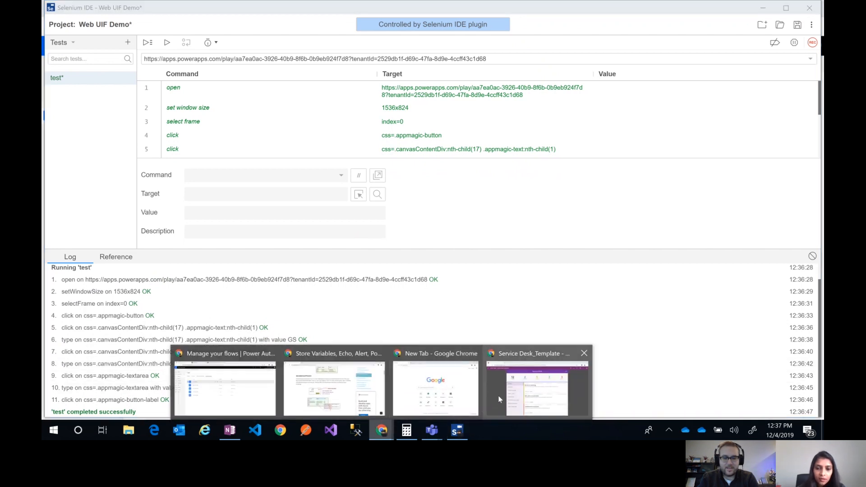
{"action": "left_click", "coordinate": [499, 397]}
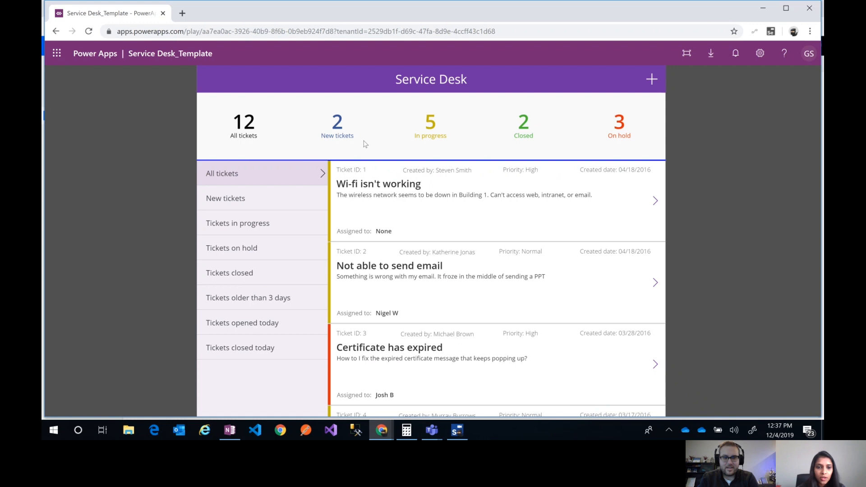
{"action": "left_click", "coordinate": [426, 32]}
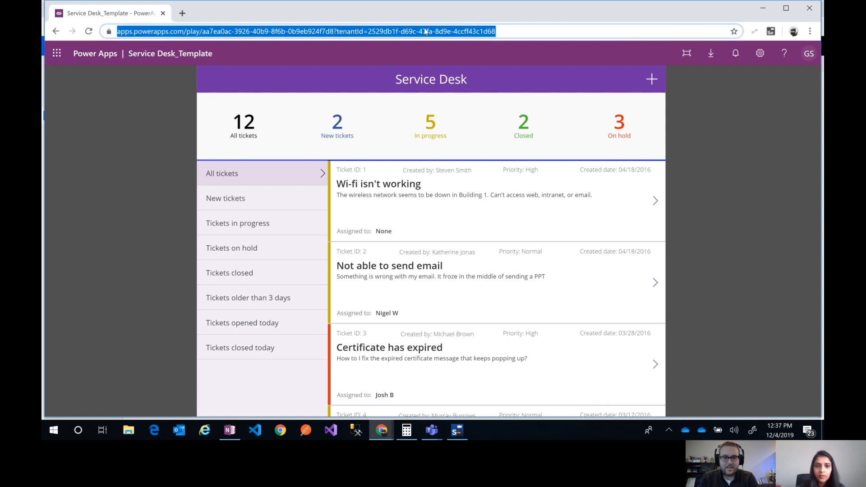
{"action": "key", "text": "Return"}
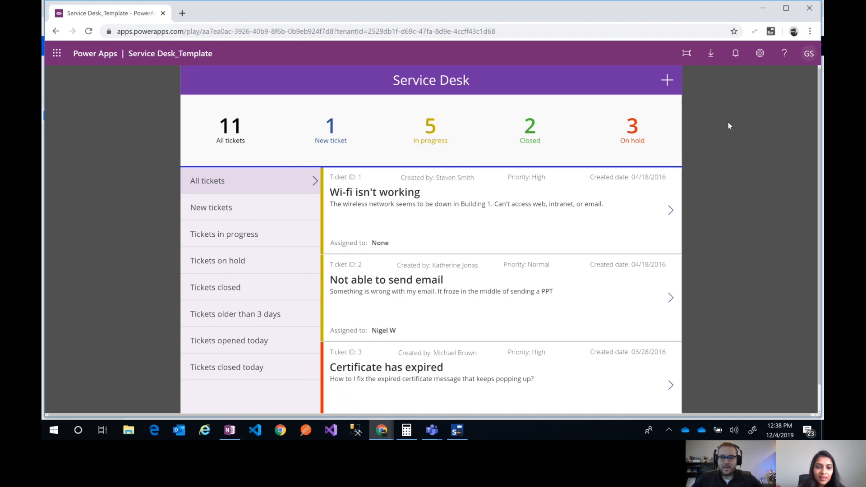
Return to Selenium IDE, close the Web UIF Demo project discarding its changes, and open the Web UI Flow 001 flow for editing
{"action": "left_click", "coordinate": [457, 430]}
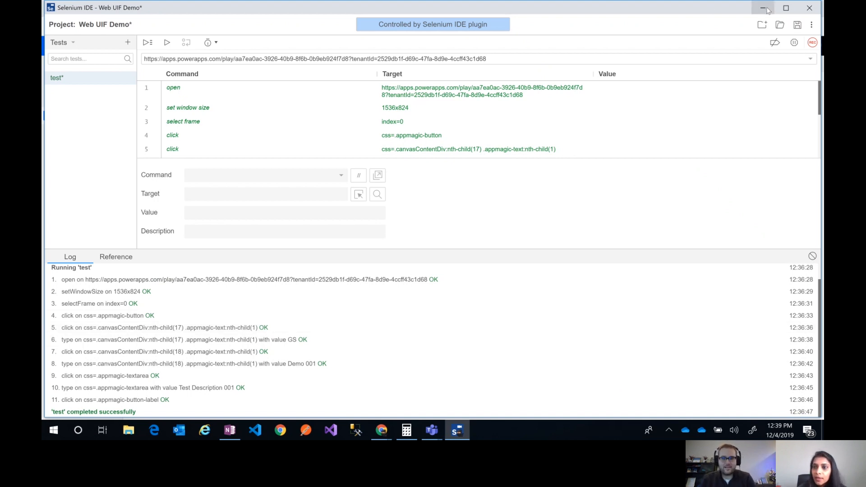
{"action": "left_click", "coordinate": [815, 7]}
{"action": "left_click", "coordinate": [484, 64]}
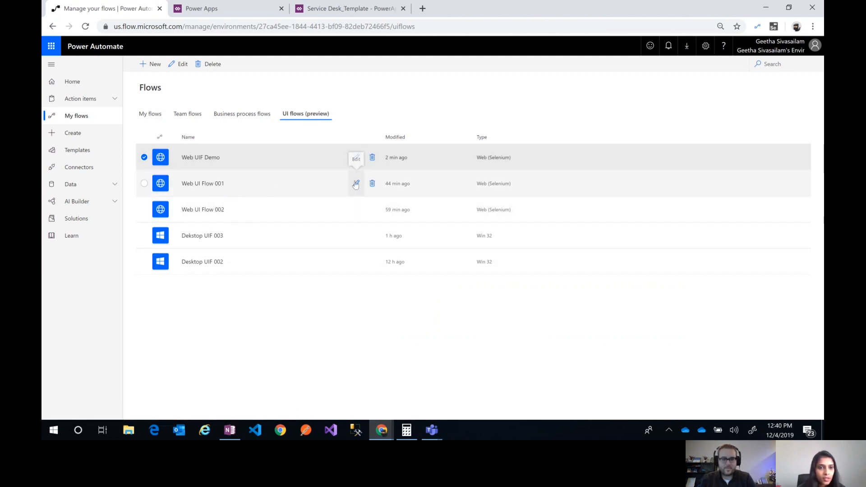
{"action": "left_click", "coordinate": [356, 183]}
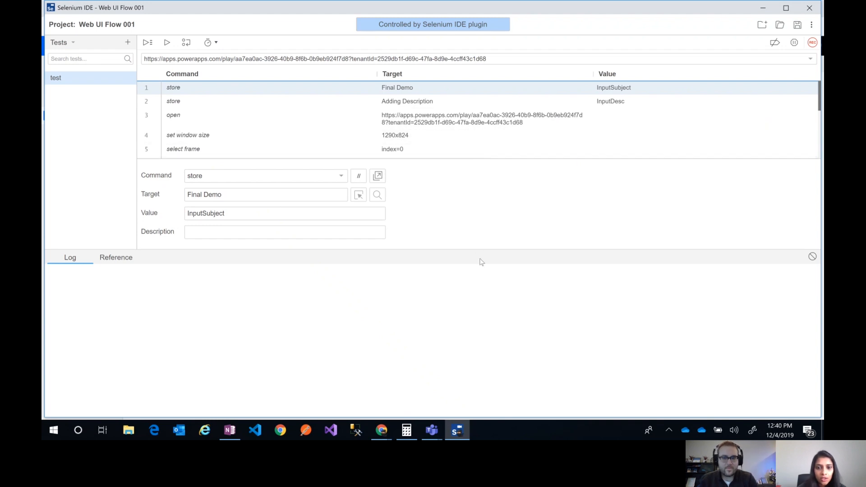
Enlarge the command list and examine the InputSubject and InputDesc store commands, the type commands using them, and the FinalTktCnt store text command
{"action": "left_click_drag", "start_coordinate": [483, 248], "coordinate": [488, 294]}
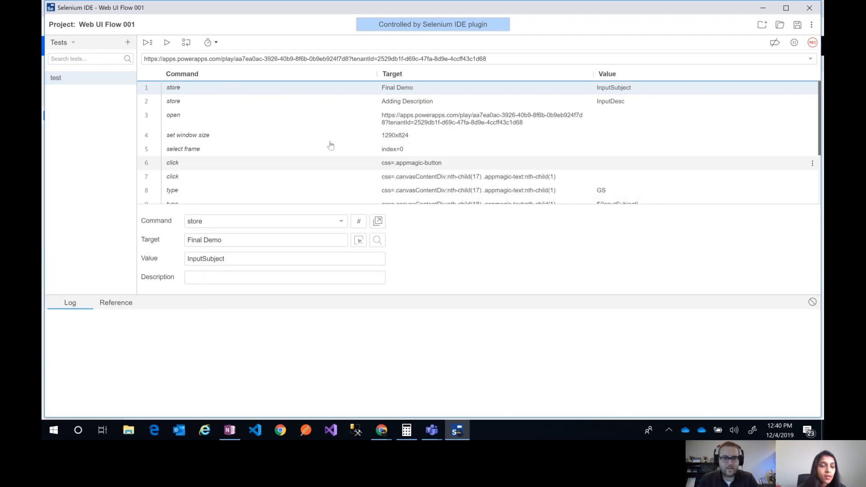
{"action": "left_click", "coordinate": [207, 101]}
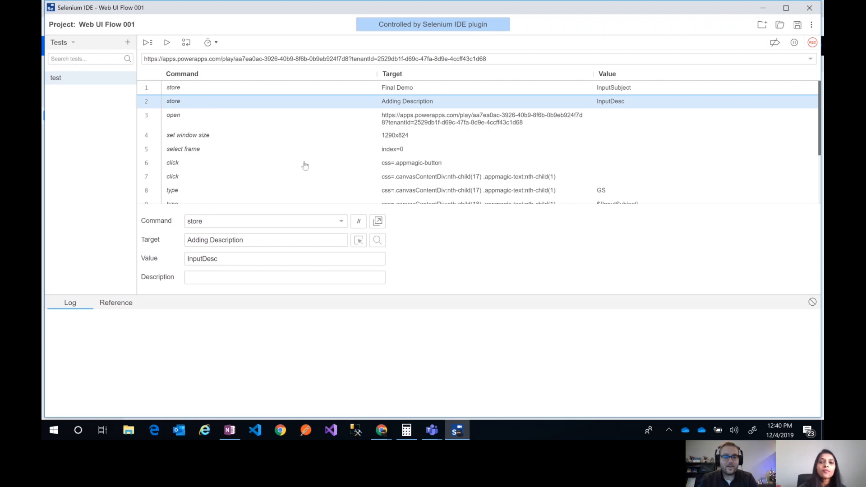
{"action": "left_click", "coordinate": [491, 88]}
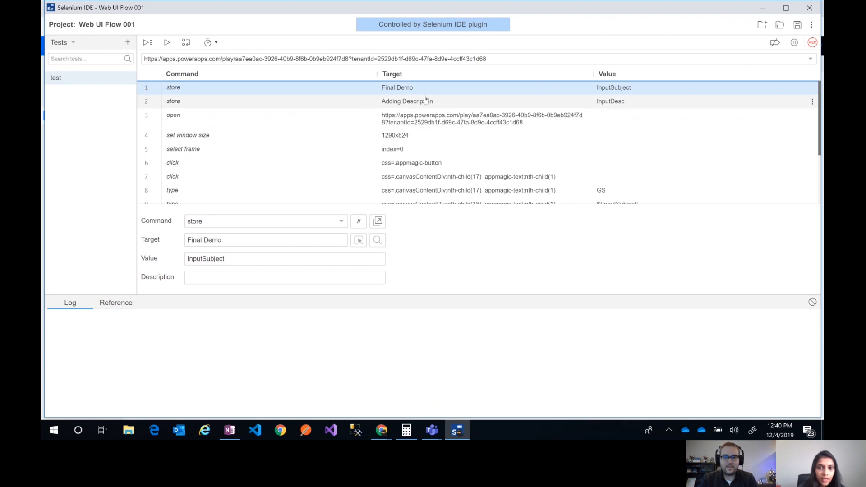
{"action": "scroll", "coordinate": [426, 99], "scroll_direction": "down", "scroll_amount": 2}
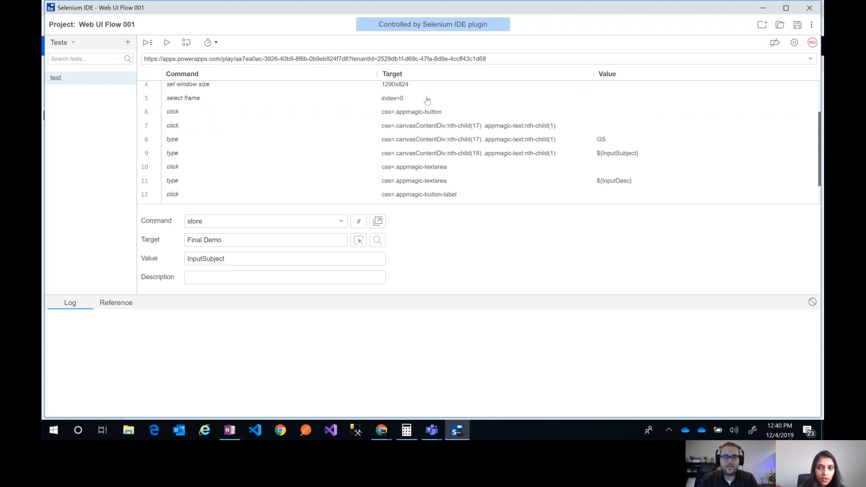
{"action": "left_click", "coordinate": [437, 156]}
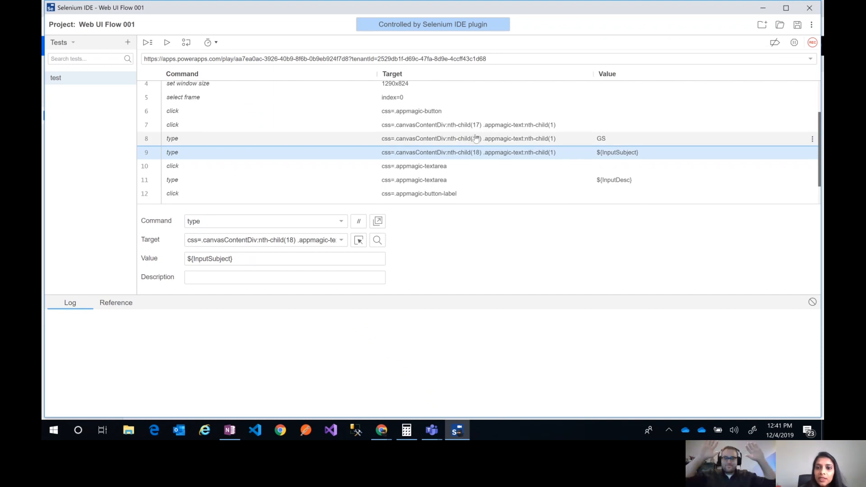
{"action": "scroll", "coordinate": [476, 139], "scroll_direction": "down", "scroll_amount": 1}
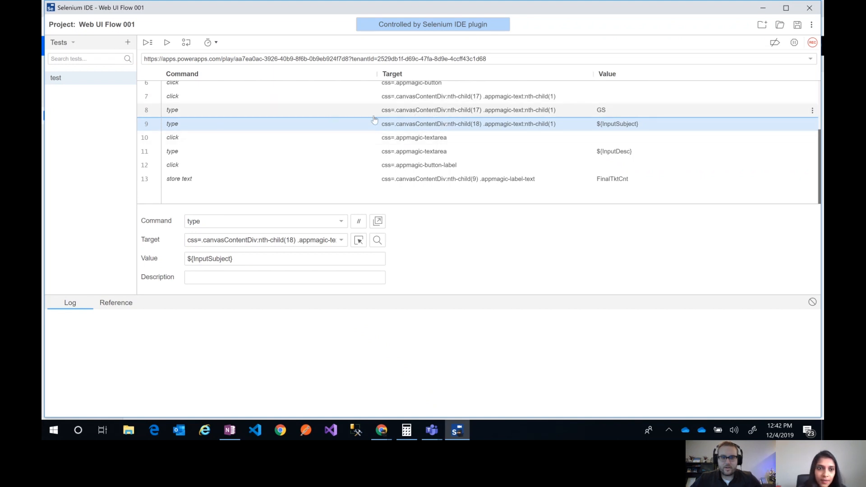
{"action": "left_click", "coordinate": [452, 157]}
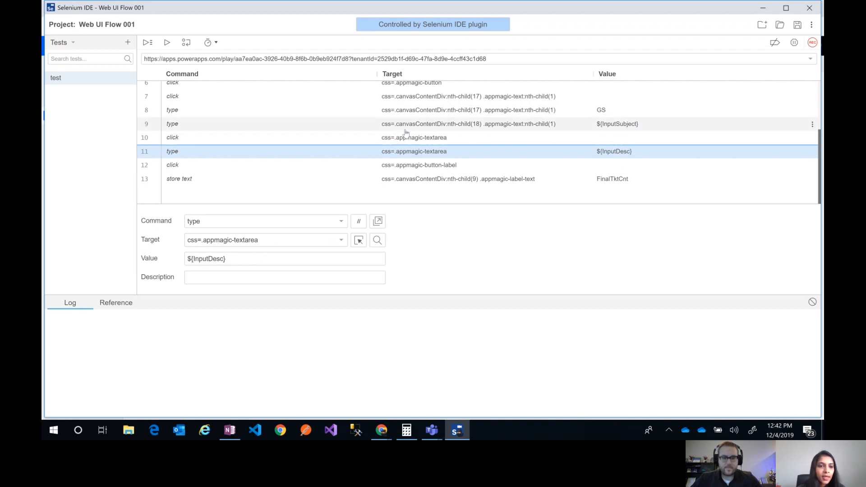
{"action": "left_click", "coordinate": [282, 182]}
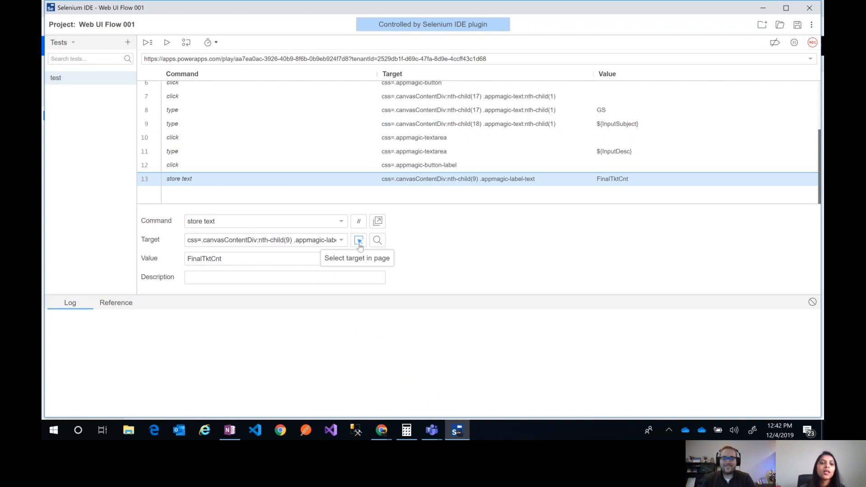
{"action": "left_click", "coordinate": [292, 262]}
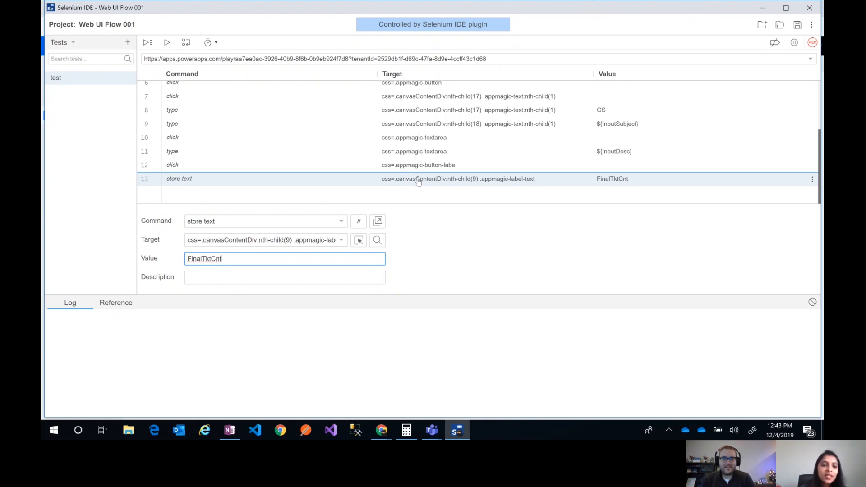
Run the current Web UI Flow 001 test and review the log entries for its commands
{"action": "left_click", "coordinate": [168, 43]}
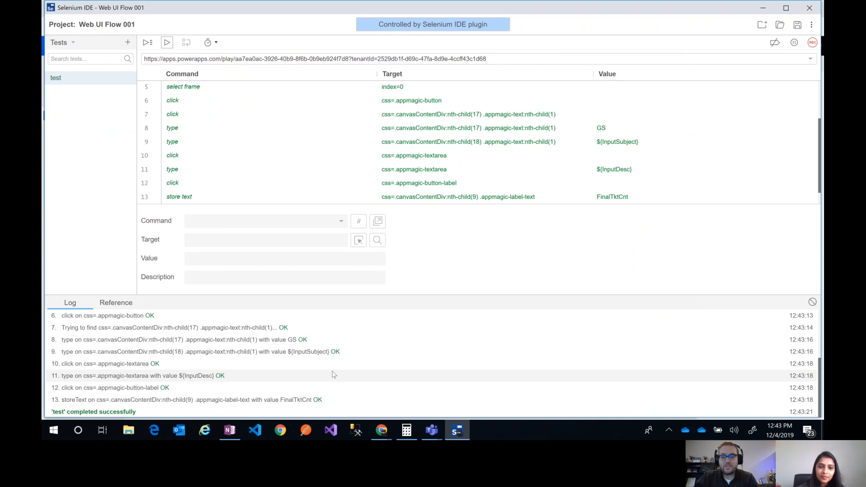
{"action": "scroll", "coordinate": [328, 172], "scroll_direction": "down", "scroll_amount": 1}
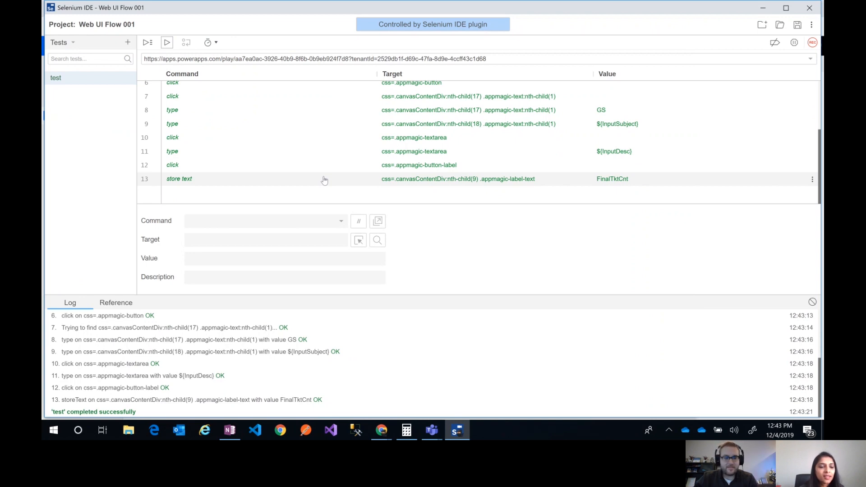
{"action": "scroll", "coordinate": [203, 357], "scroll_direction": "up", "scroll_amount": 2}
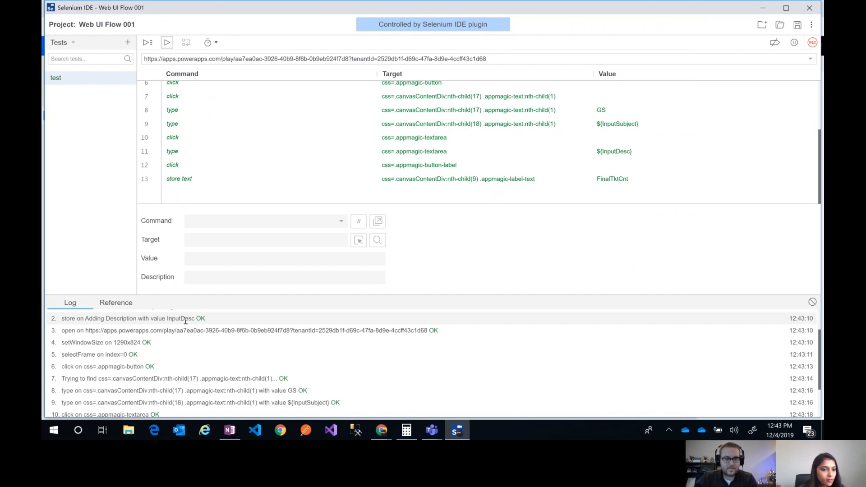
{"action": "scroll", "coordinate": [194, 330], "scroll_direction": "down", "scroll_amount": 2}
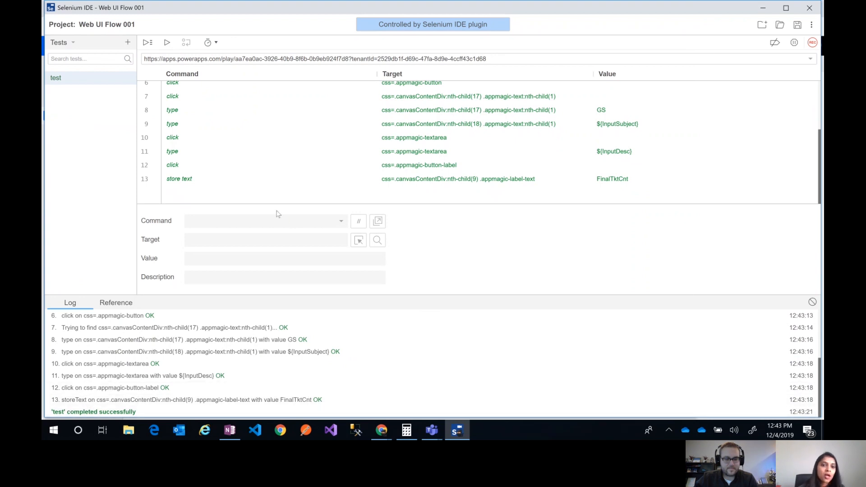
Insert a new command above the store text command and set it to echo
{"action": "left_click", "coordinate": [243, 180]}
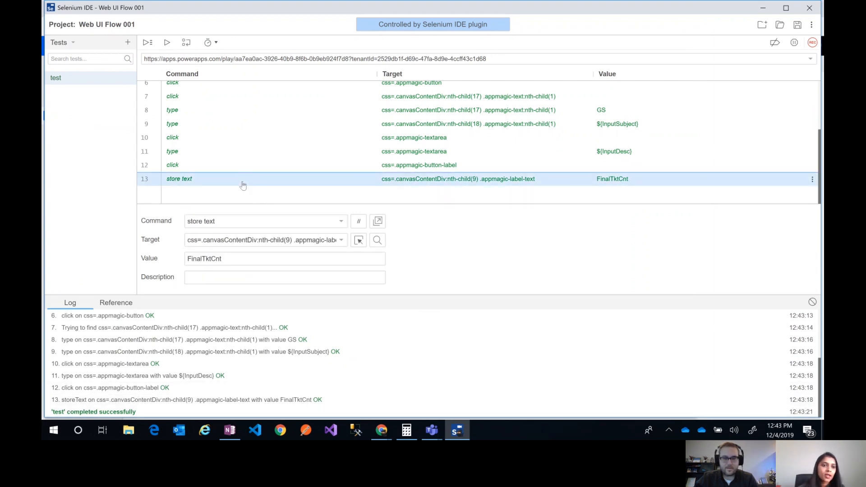
{"action": "right_click", "coordinate": [242, 183]}
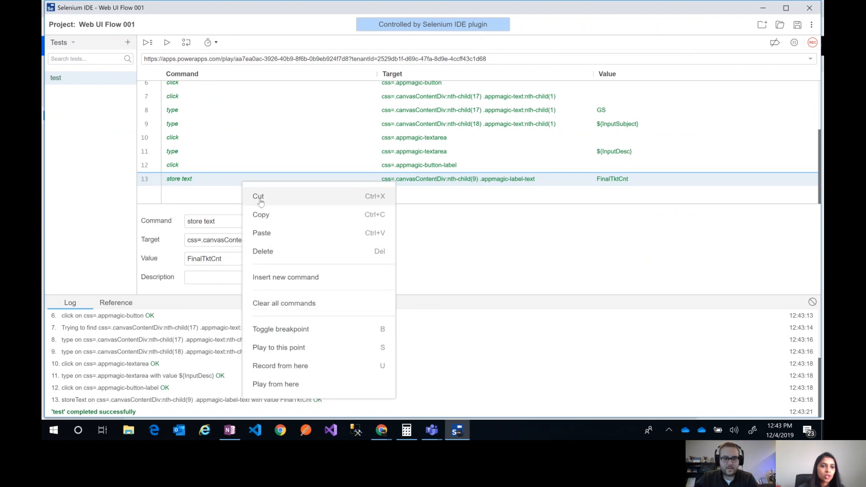
{"action": "left_click", "coordinate": [280, 276]}
{"action": "left_click", "coordinate": [207, 180]}
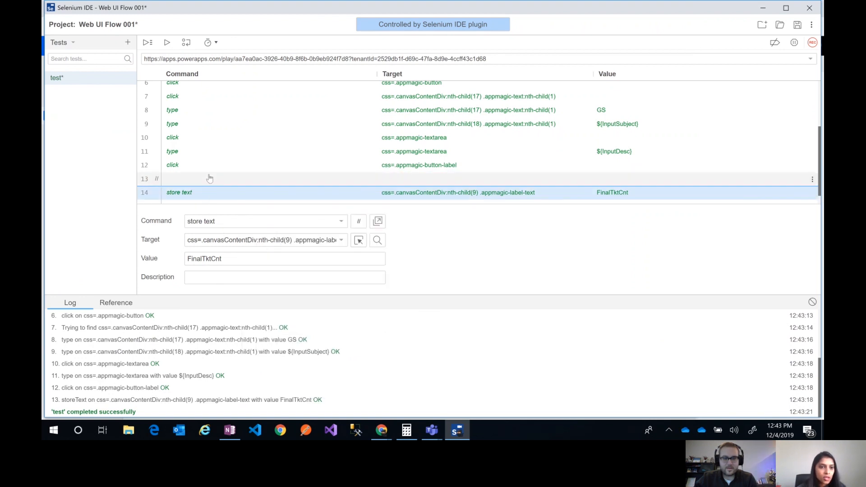
{"action": "left_click", "coordinate": [228, 220]}
{"action": "type", "text": "echo"}
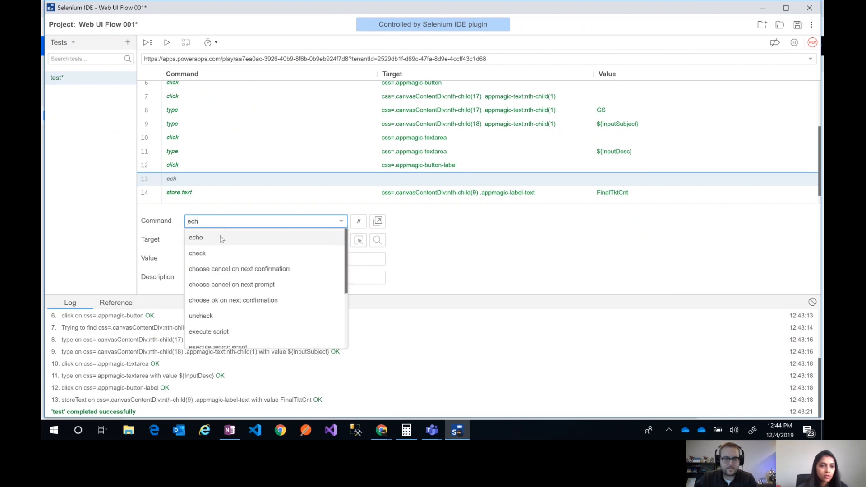
{"action": "left_click", "coordinate": [221, 236]}
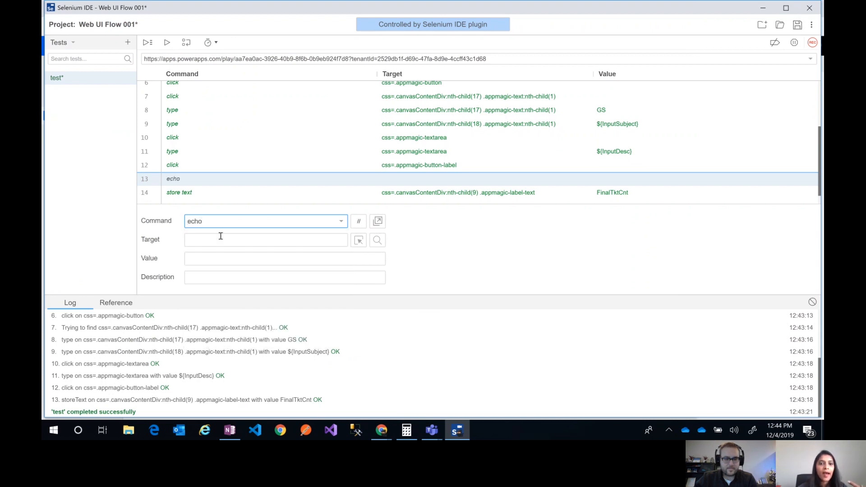
Set the echo command's target to ${FinalTktCnt}, leaving its value empty
{"action": "left_click", "coordinate": [216, 258]}
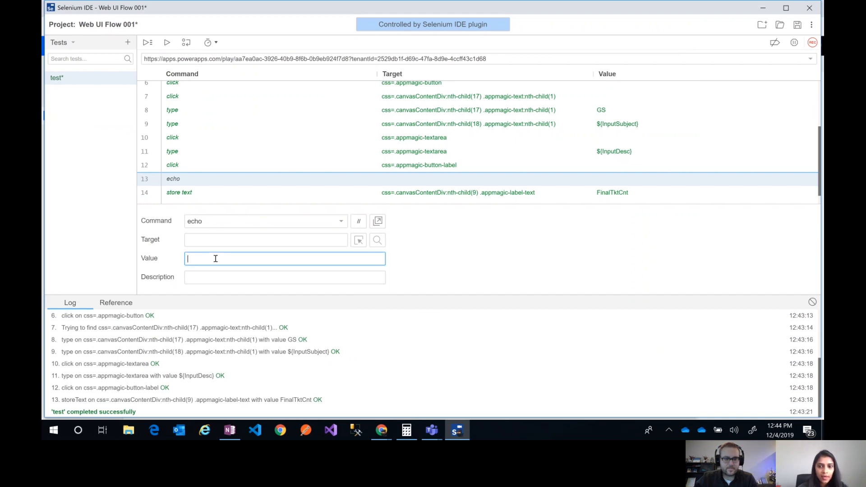
{"action": "type", "text": "$"}
{"action": "key", "text": "BackSpace"}
{"action": "left_click", "coordinate": [218, 243]}
{"action": "type", "text": "$"}
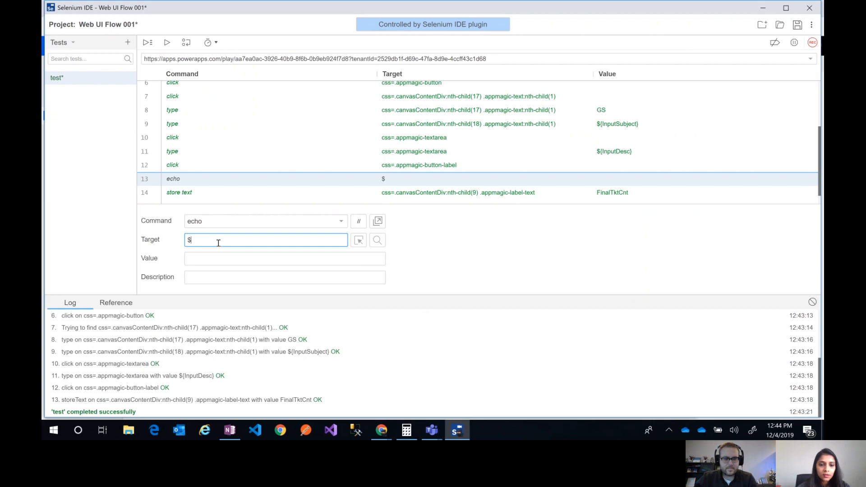
{"action": "type", "text": "{}"}
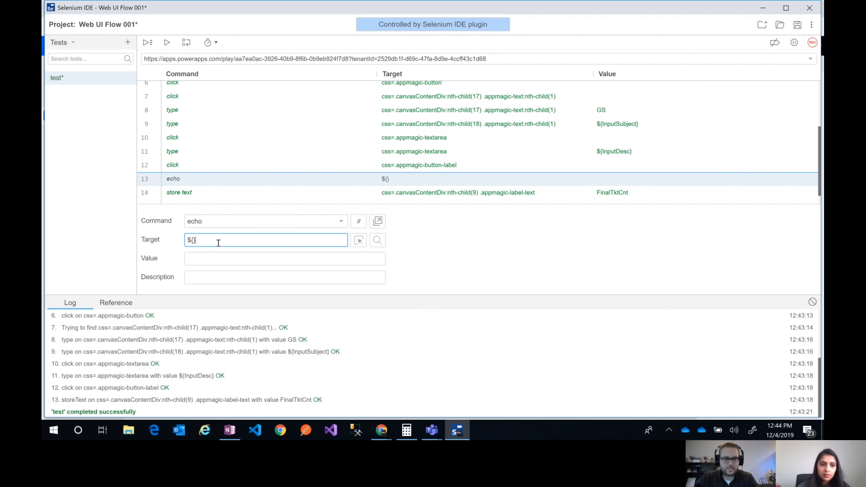
{"action": "type", "text": "Final"}
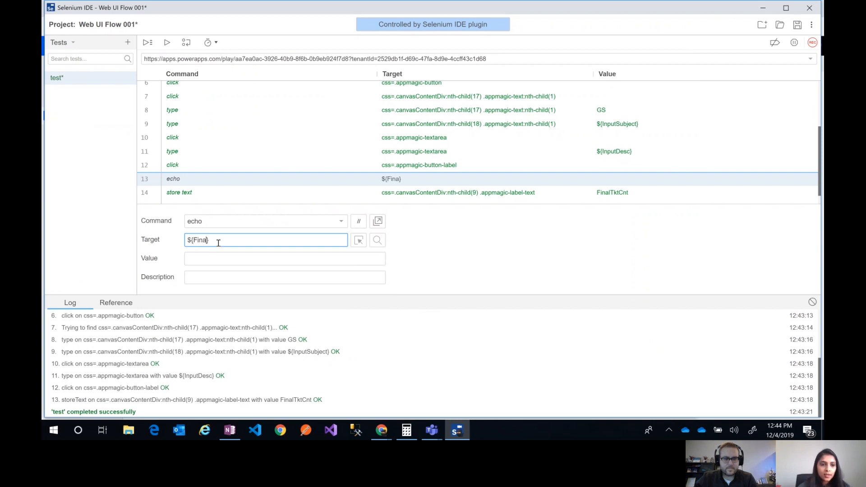
{"action": "type", "text": "TktCnt"}
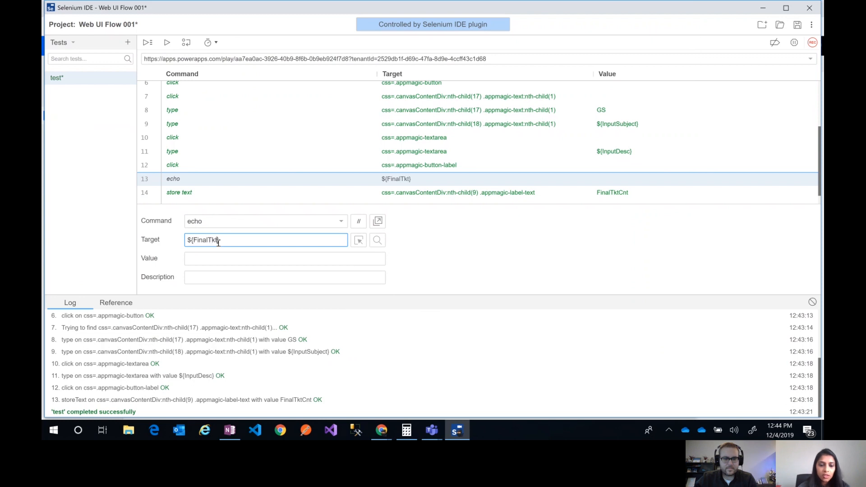
{"action": "left_click", "coordinate": [440, 242]}
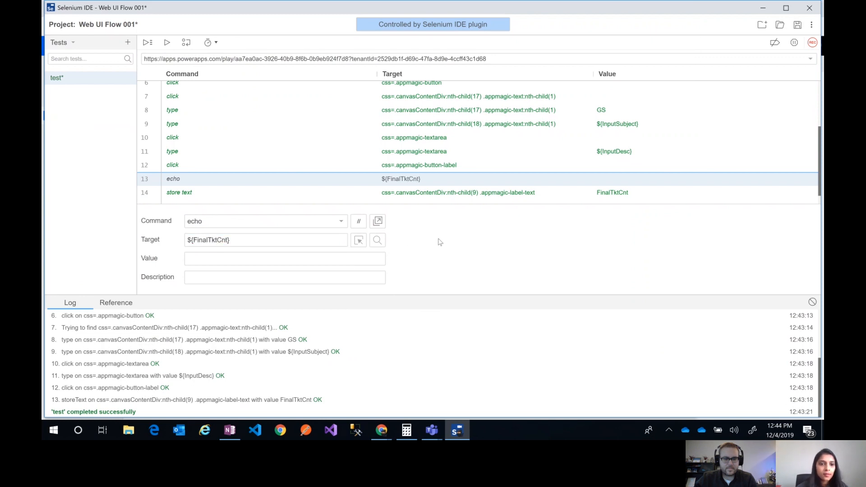
Move the echo command below the store text command so that it is last in the test
{"action": "left_click", "coordinate": [252, 219]}
{"action": "left_click", "coordinate": [461, 280]}
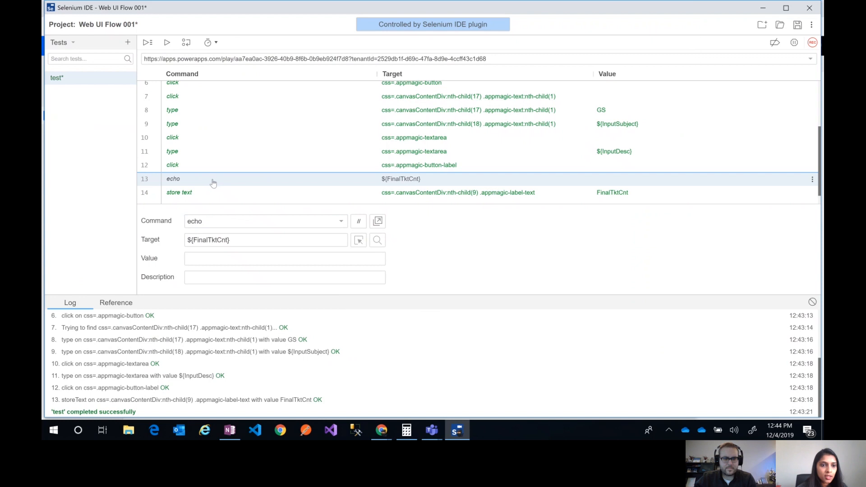
{"action": "left_click_drag", "start_coordinate": [211, 184], "coordinate": [246, 181]}
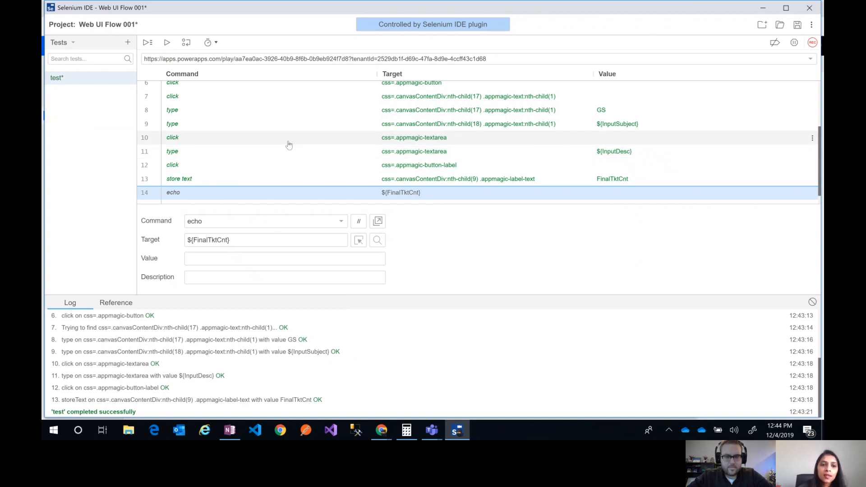
Run the test with the echo command and return to Selenium IDE to read the echoed ticket count in the log
{"action": "scroll", "coordinate": [273, 163], "scroll_direction": "down", "scroll_amount": 1}
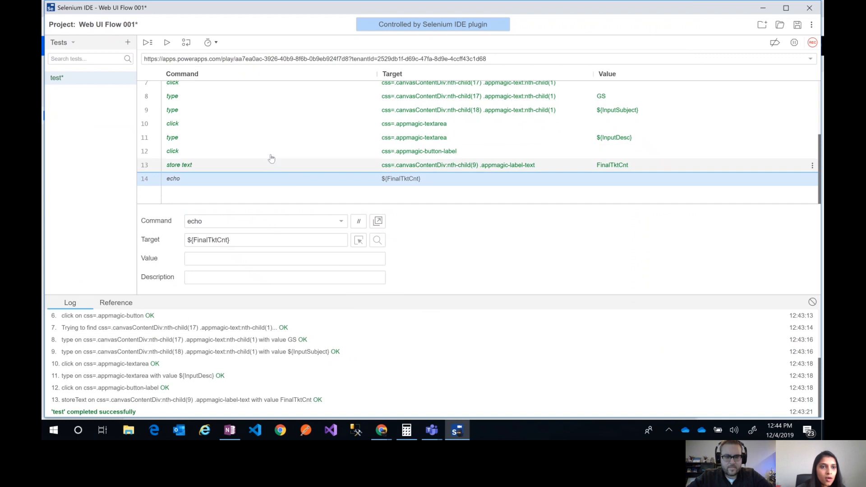
{"action": "scroll", "coordinate": [271, 158], "scroll_direction": "up", "scroll_amount": 3}
{"action": "left_click", "coordinate": [167, 43]}
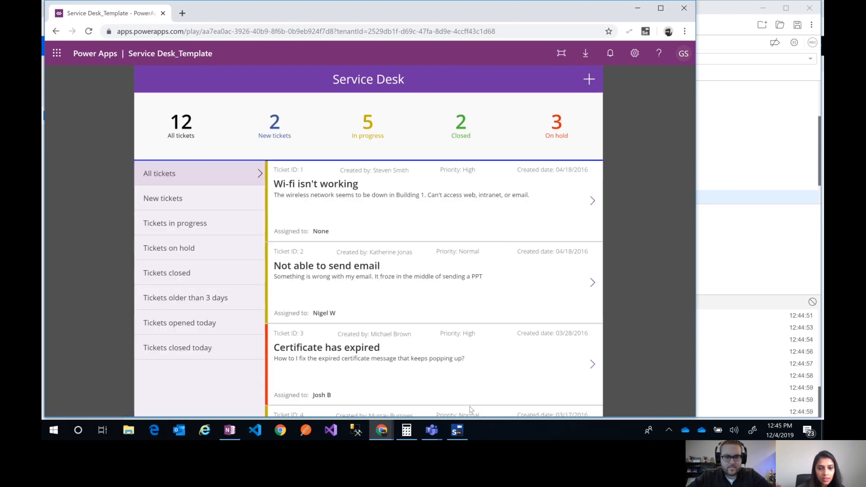
{"action": "left_click", "coordinate": [457, 430]}
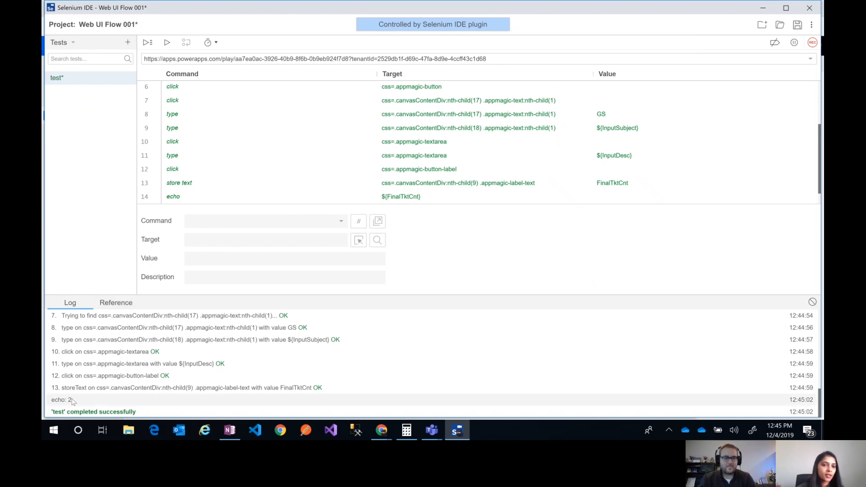
Copy the store text command for FinalTktCnt and paste it above the type command whose value is GS
{"action": "left_click", "coordinate": [274, 183]}
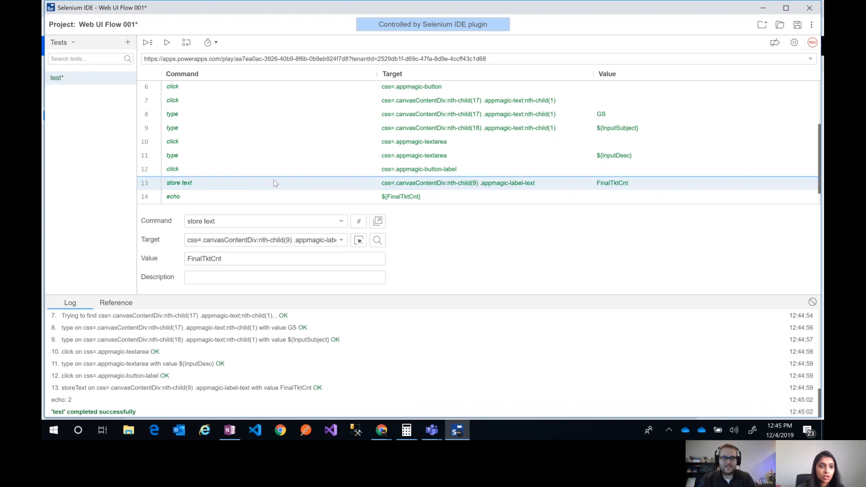
{"action": "right_click", "coordinate": [273, 181]}
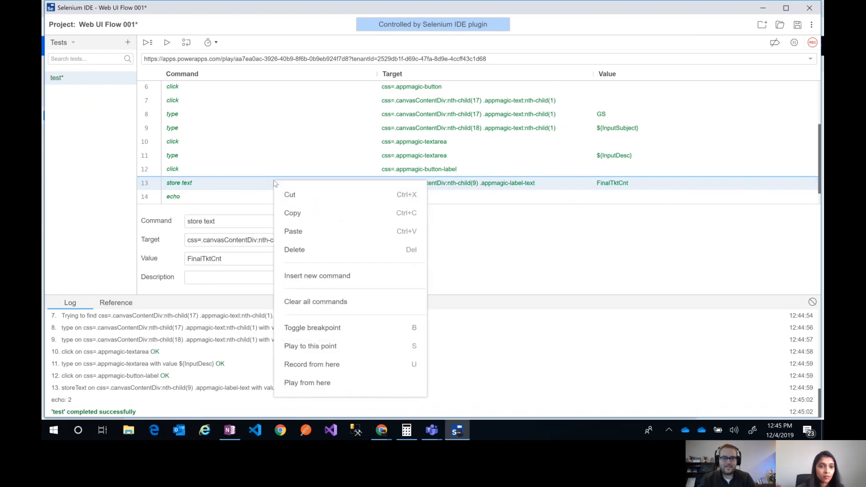
{"action": "left_click", "coordinate": [306, 218]}
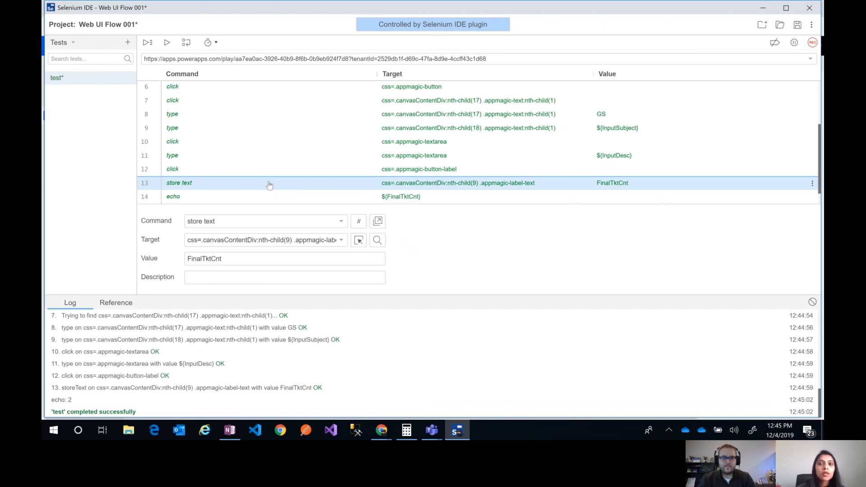
{"action": "left_click", "coordinate": [242, 113]}
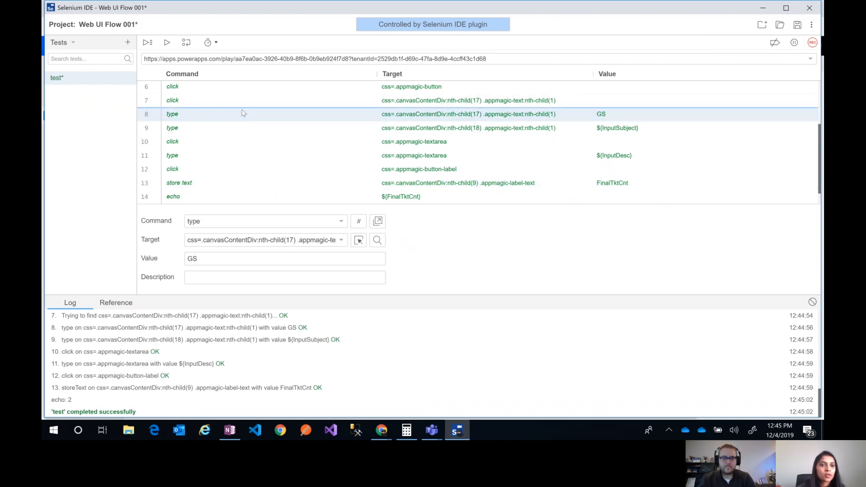
{"action": "right_click", "coordinate": [243, 112]}
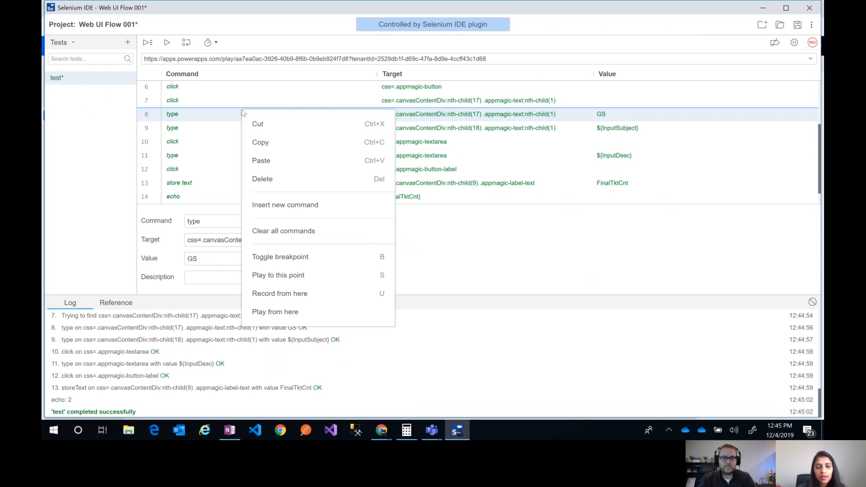
{"action": "left_click", "coordinate": [277, 161]}
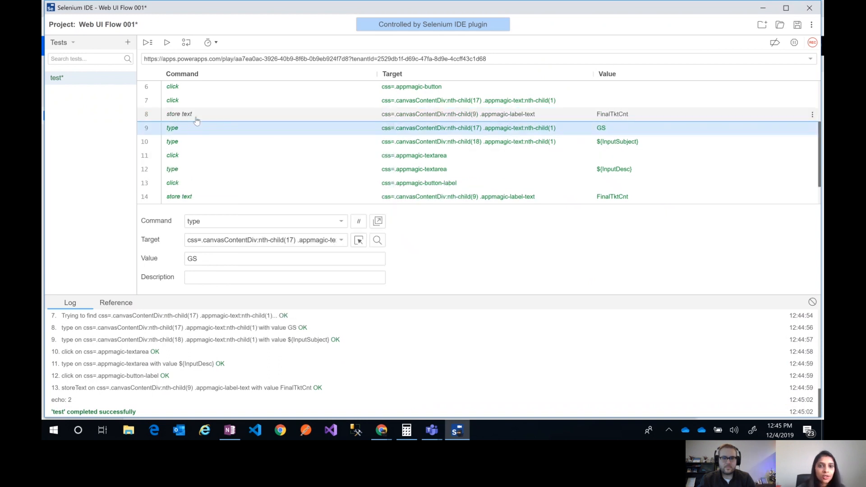
Set the pasted store text command's value to IntialTktCnt
{"action": "left_click", "coordinate": [196, 119]}
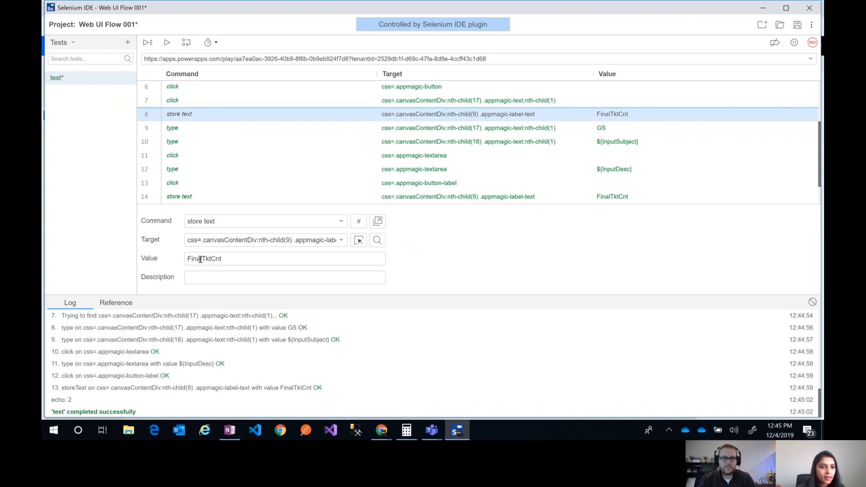
{"action": "left_click_drag", "start_coordinate": [203, 260], "coordinate": [180, 266]}
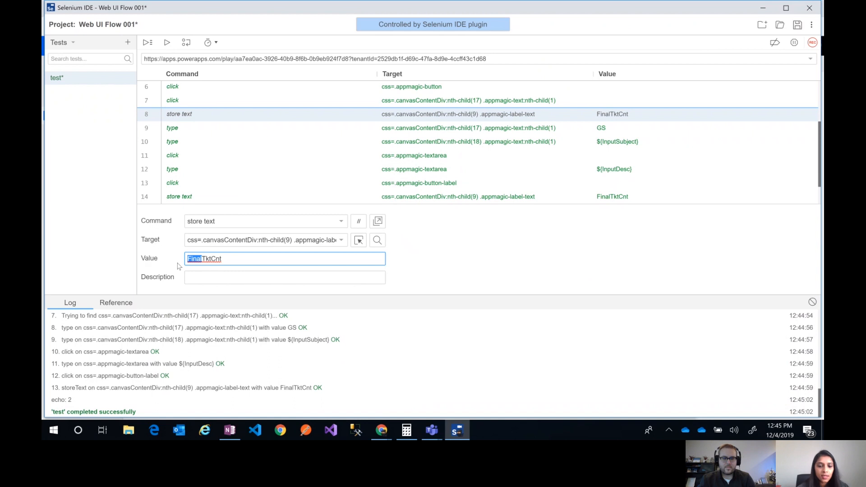
{"action": "type", "text": "Intial"}
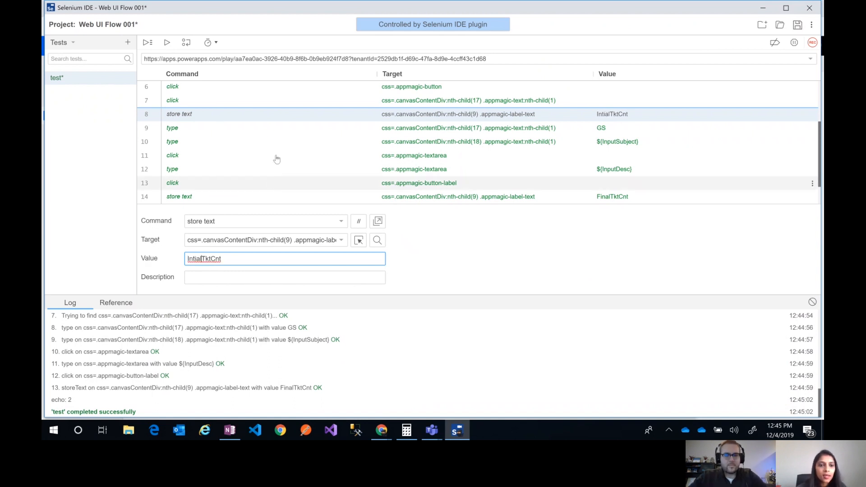
Copy the echo command at the end of the test
{"action": "scroll", "coordinate": [437, 170], "scroll_direction": "down", "scroll_amount": 1}
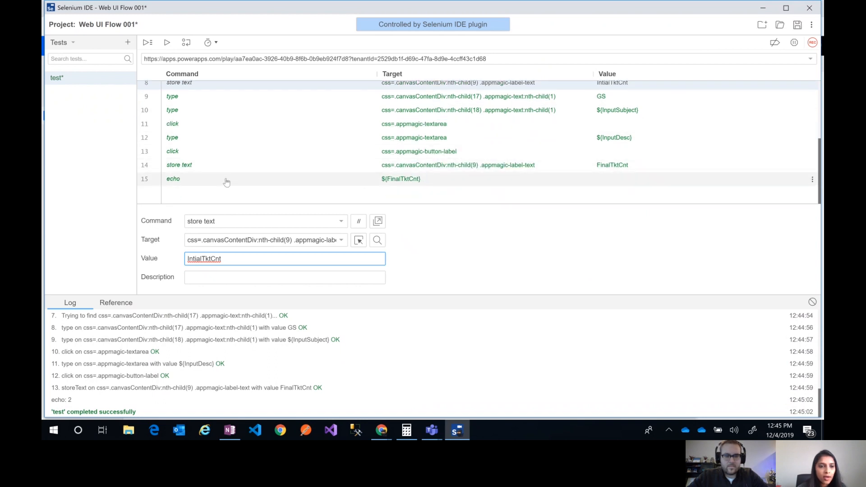
{"action": "left_click", "coordinate": [226, 182]}
{"action": "right_click", "coordinate": [226, 182]}
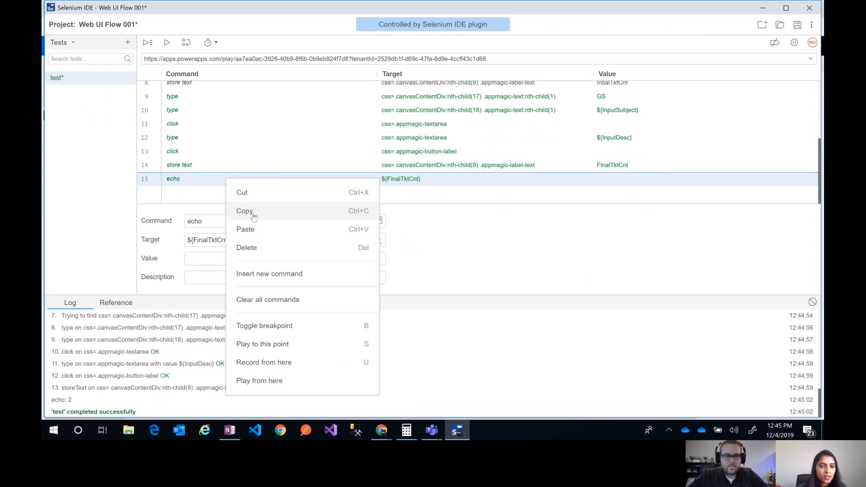
{"action": "left_click", "coordinate": [252, 211]}
{"action": "right_click", "coordinate": [229, 183]}
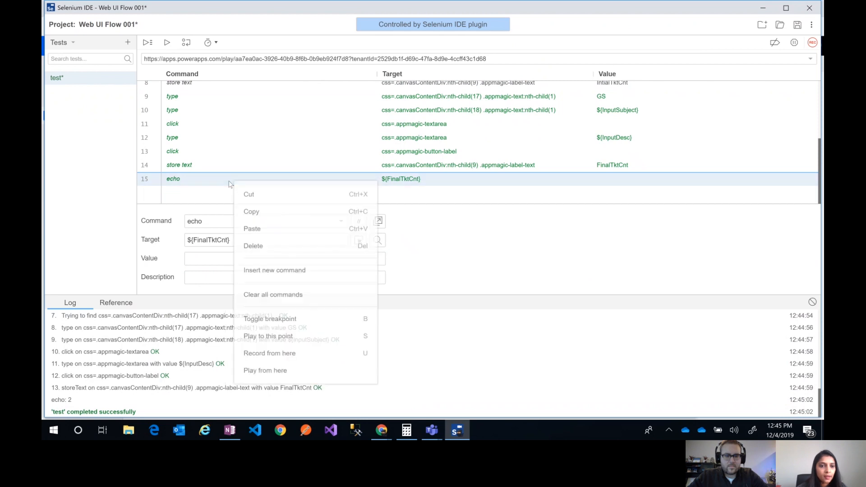
{"action": "left_click", "coordinate": [275, 278]}
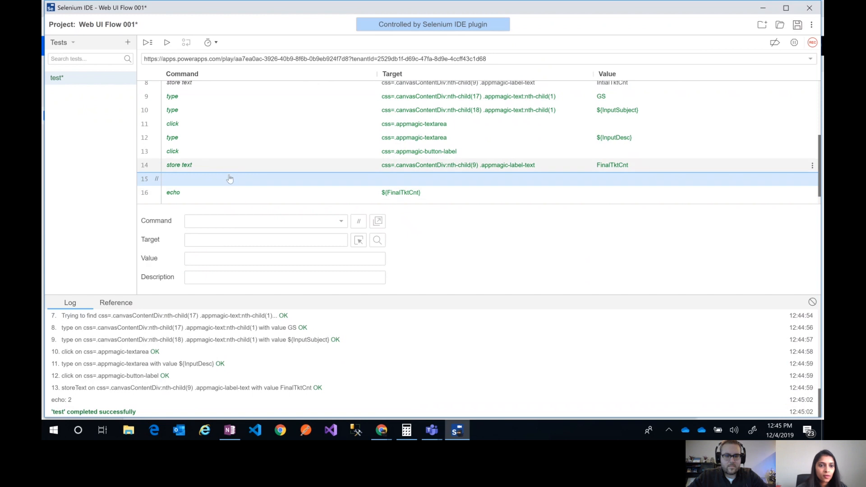
{"action": "right_click", "coordinate": [230, 179]}
{"action": "left_click", "coordinate": [291, 246]}
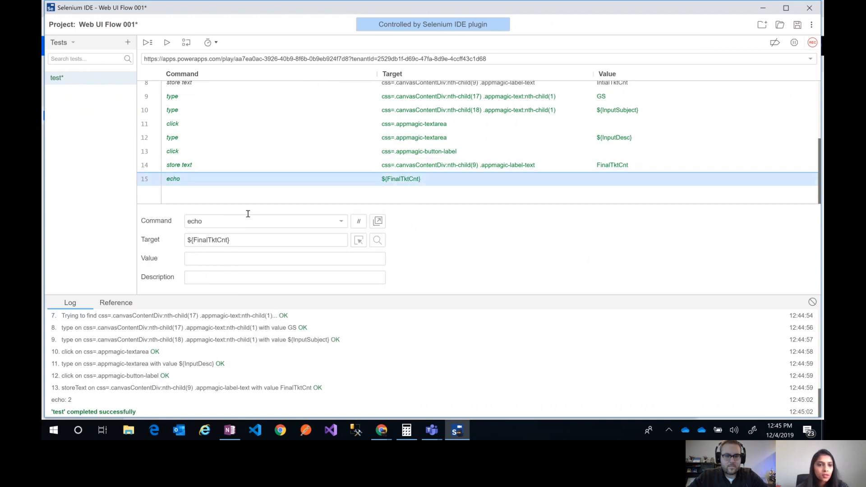
Paste the copied echo command above the original and set its target to ${InitialTktCnt}
{"action": "right_click", "coordinate": [214, 183]}
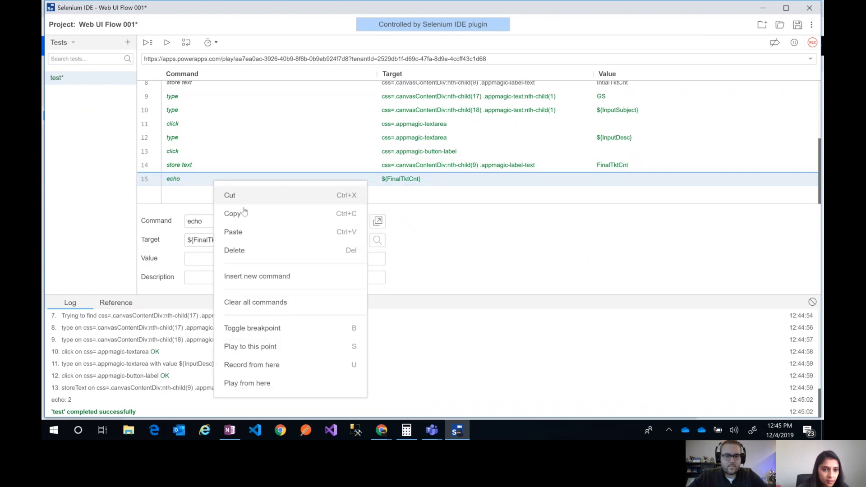
{"action": "left_click", "coordinate": [251, 232]}
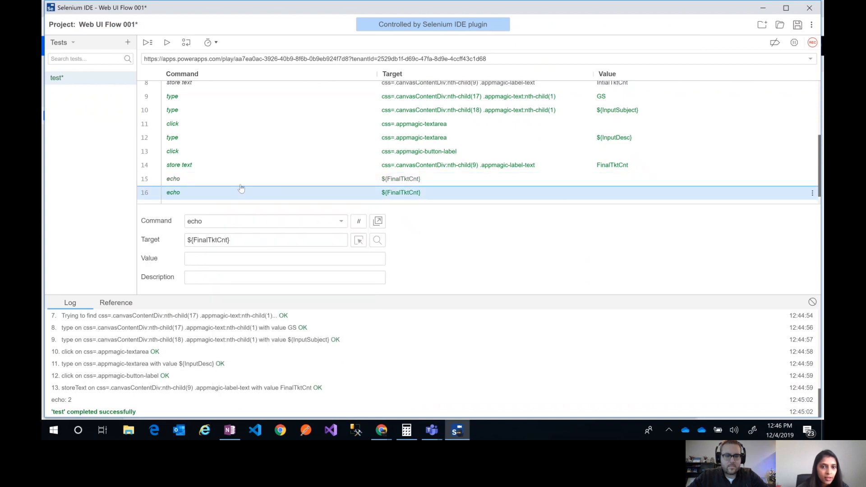
{"action": "left_click", "coordinate": [241, 184]}
{"action": "left_click_drag", "start_coordinate": [208, 241], "coordinate": [193, 241]}
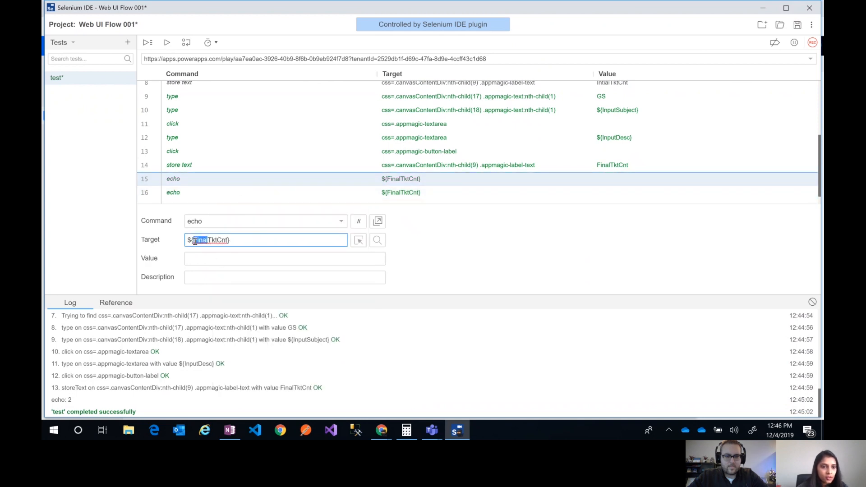
{"action": "type", "text": "Initial"}
{"action": "left_click", "coordinate": [467, 266]}
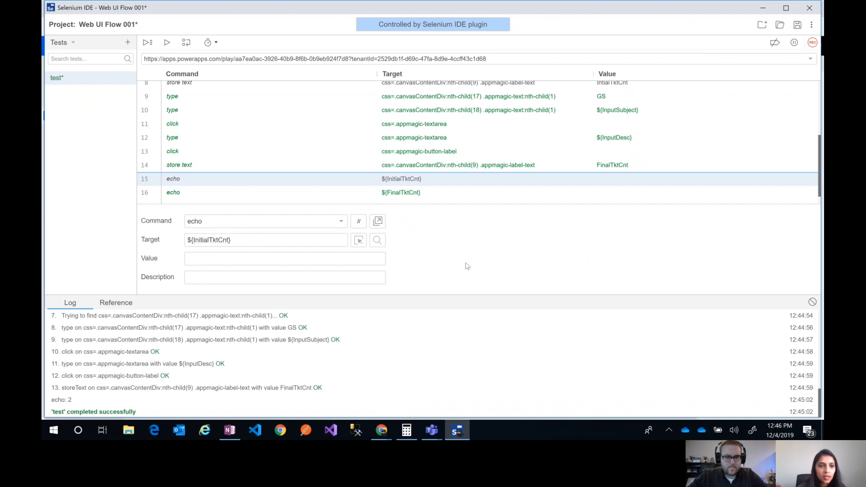
Add the label "Initial Count: " before ${InitialTktCnt} in the upper echo command's target
{"action": "left_click", "coordinate": [189, 240]}
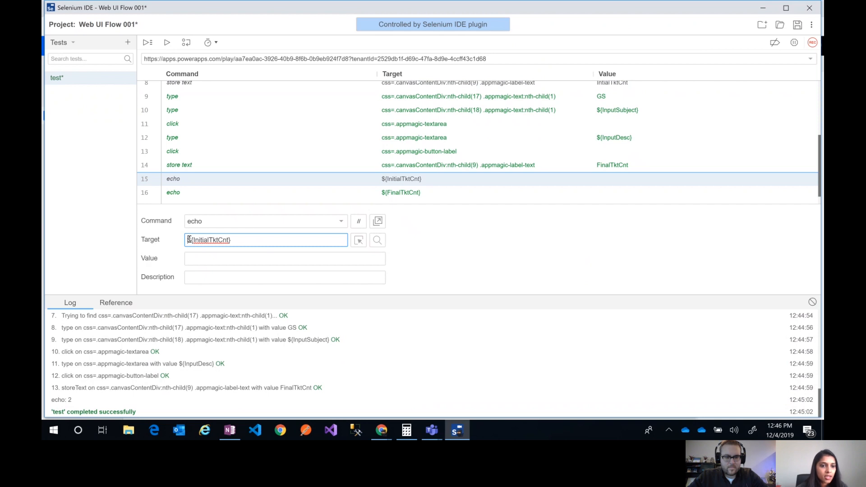
{"action": "type", "text": "Initial Count:"}
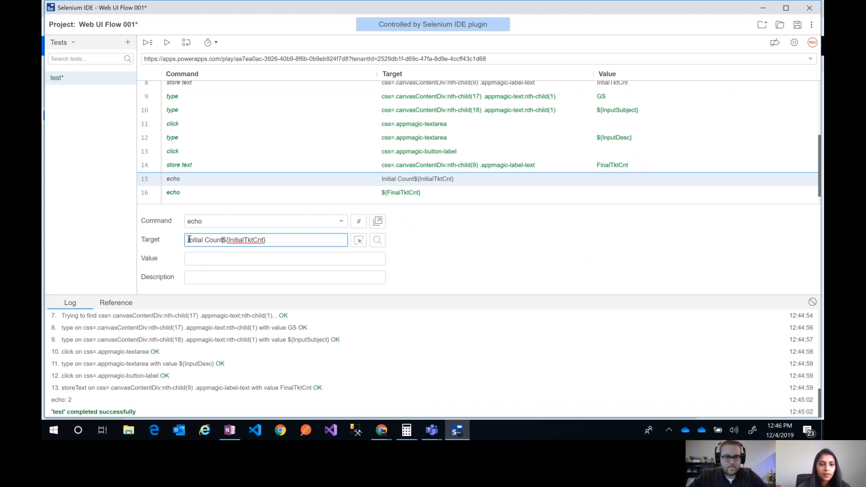
Add the label "Final Count: " before ${FinalTktCnt} in the last echo command's target
{"action": "left_click", "coordinate": [330, 192]}
{"action": "left_click", "coordinate": [189, 239]}
{"action": "type", "text": "Final Count:"}
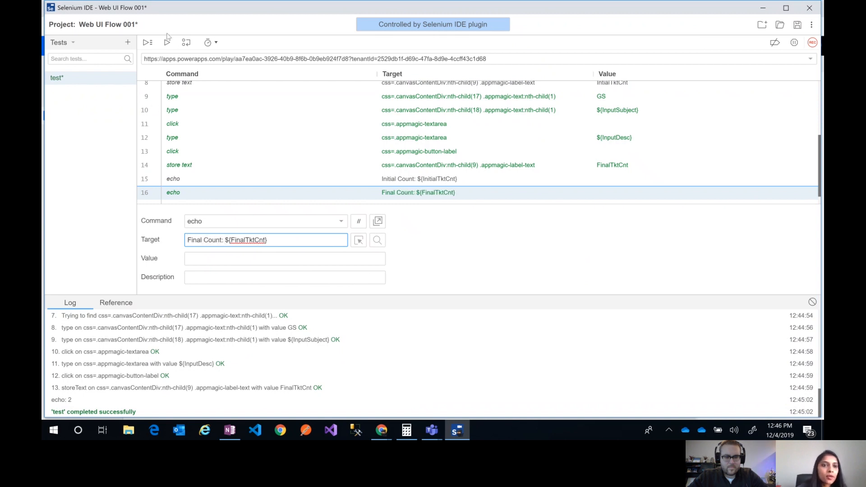
Reduce the test execution speed partway from Fast toward Slow
{"action": "left_click", "coordinate": [208, 42]}
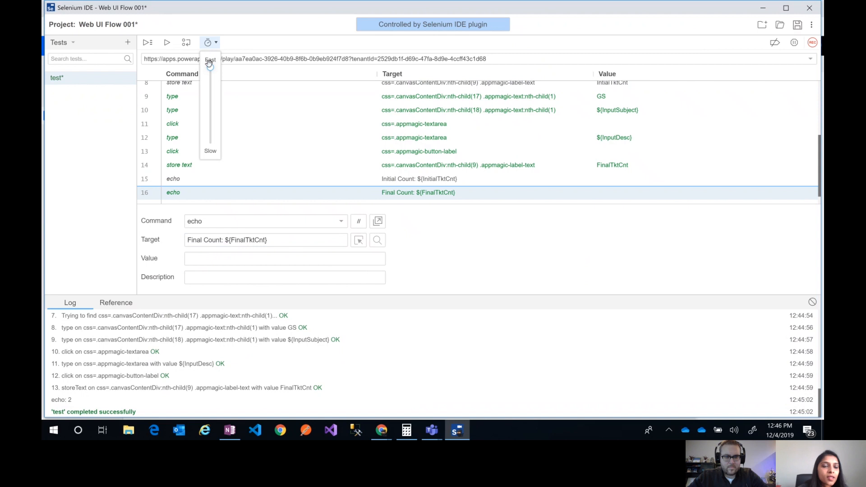
{"action": "left_click_drag", "start_coordinate": [211, 70], "coordinate": [210, 101]}
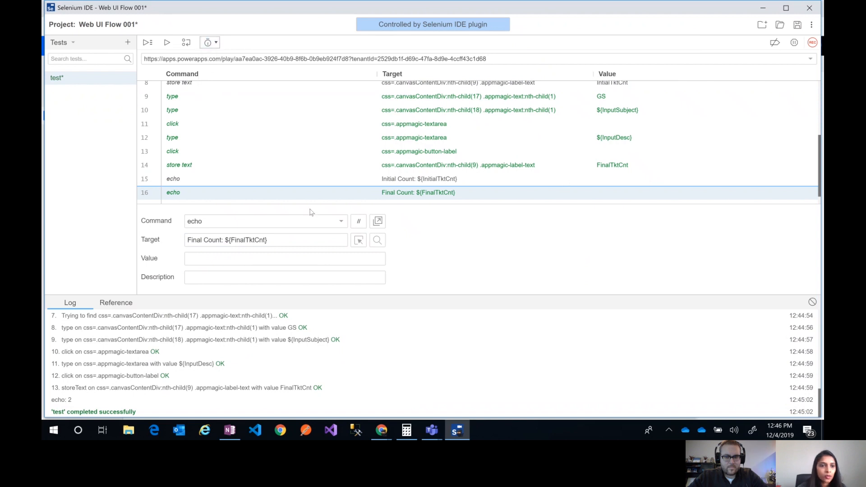
Move the Initial Count echo command directly below the store text command that saves IntialTktCnt
{"action": "scroll", "coordinate": [333, 148], "scroll_direction": "up", "scroll_amount": 5}
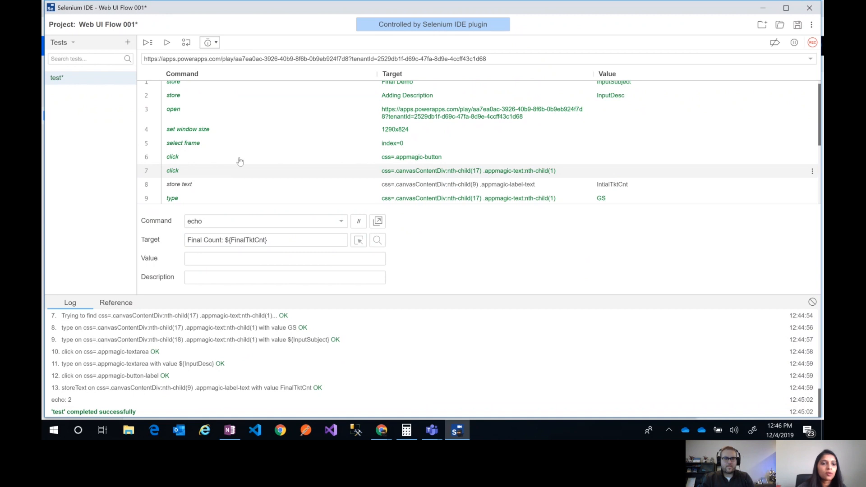
{"action": "scroll", "coordinate": [253, 145], "scroll_direction": "down", "scroll_amount": 3}
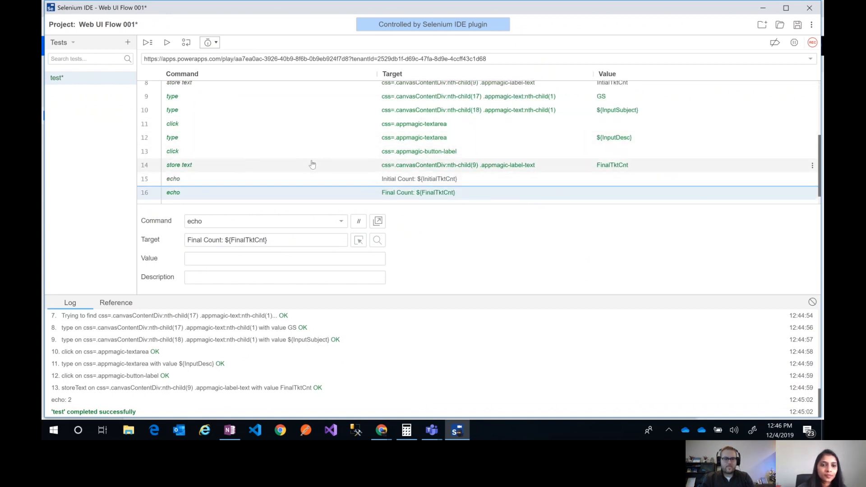
{"action": "scroll", "coordinate": [316, 150], "scroll_direction": "up", "scroll_amount": 2}
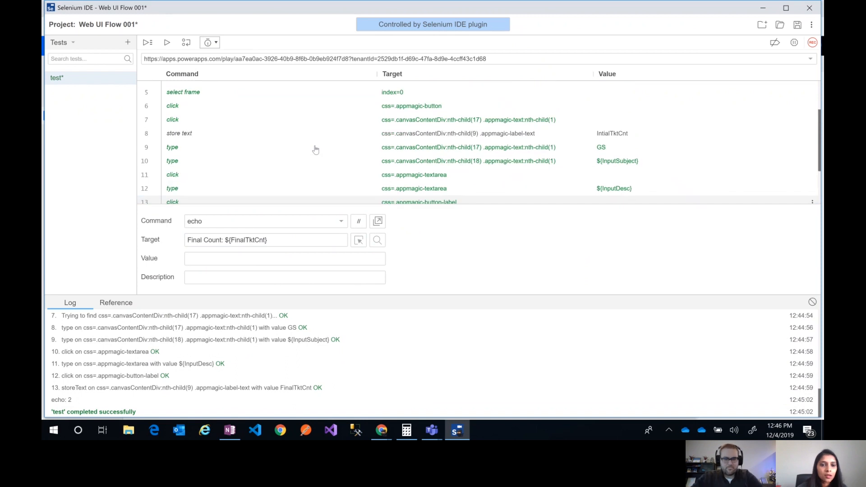
{"action": "scroll", "coordinate": [302, 168], "scroll_direction": "down", "scroll_amount": 1}
{"action": "scroll", "coordinate": [301, 169], "scroll_direction": "up", "scroll_amount": 1}
{"action": "scroll", "coordinate": [300, 180], "scroll_direction": "down", "scroll_amount": 2}
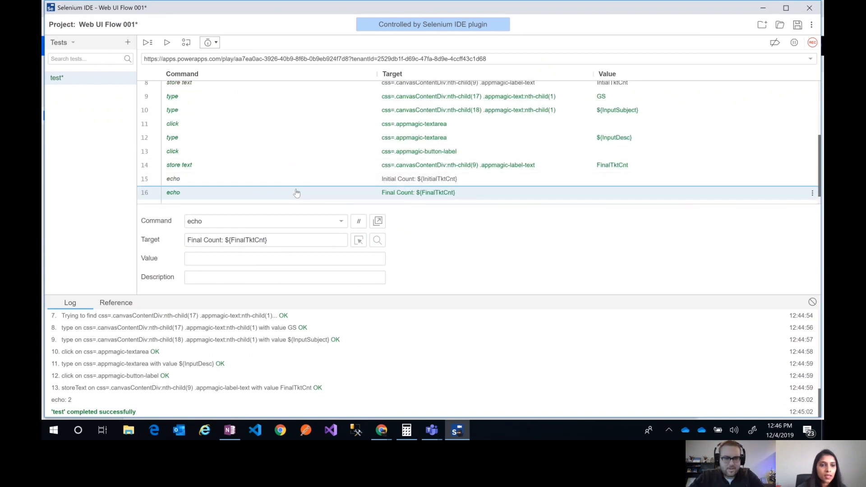
{"action": "left_click_drag", "start_coordinate": [297, 180], "coordinate": [276, 97]}
{"action": "scroll", "coordinate": [298, 158], "scroll_direction": "up", "scroll_amount": 1}
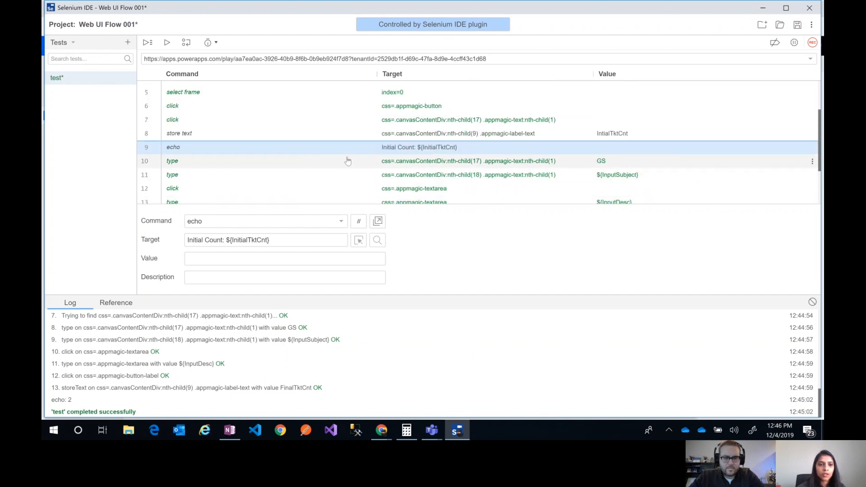
Run the current test and pause it in Selenium IDE at the Initial Count echo command
{"action": "left_click", "coordinate": [169, 48]}
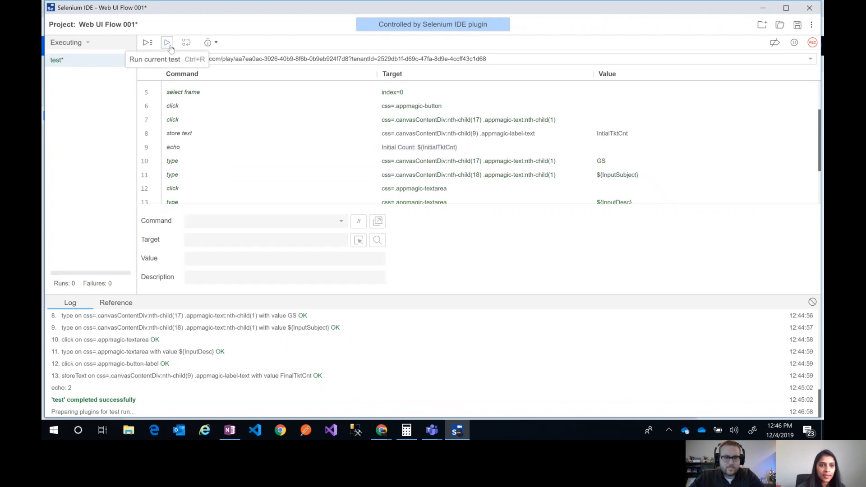
{"action": "left_click", "coordinate": [457, 433]}
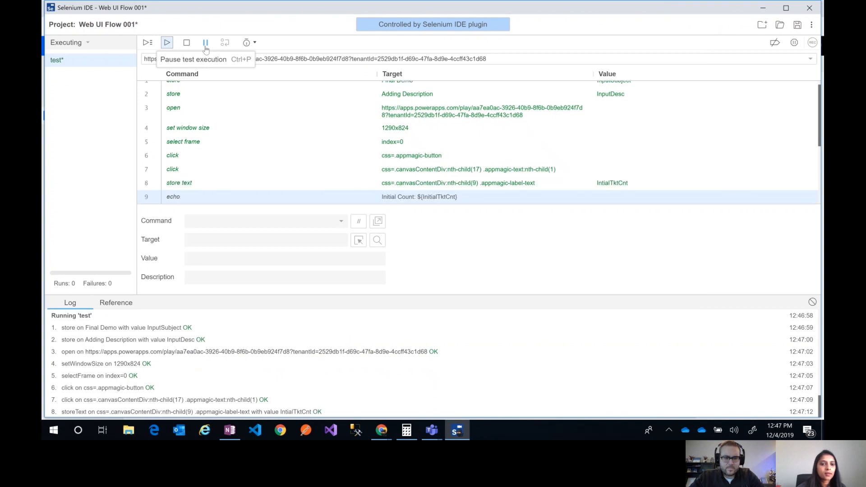
{"action": "left_click", "coordinate": [205, 46]}
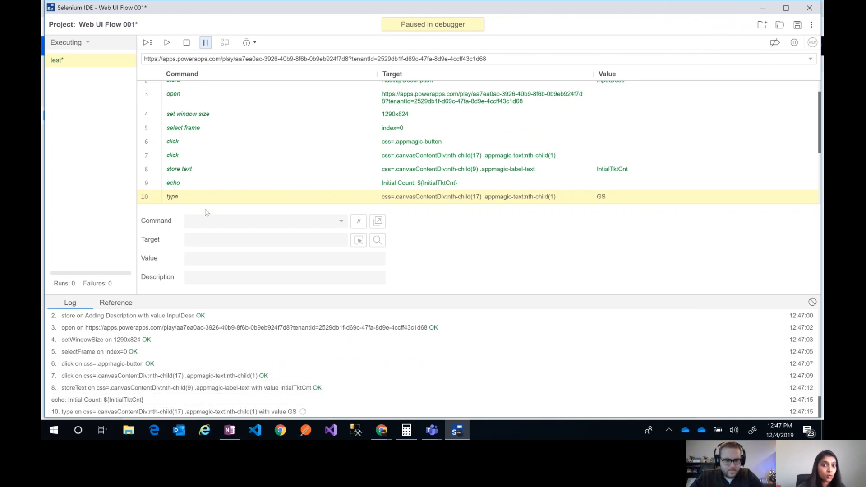
Check the new ticket count on the Create new ticket screen in Chrome, and return to Selenium IDE to let the paused test finish
{"action": "left_click", "coordinate": [381, 429]}
{"action": "left_click", "coordinate": [516, 403]}
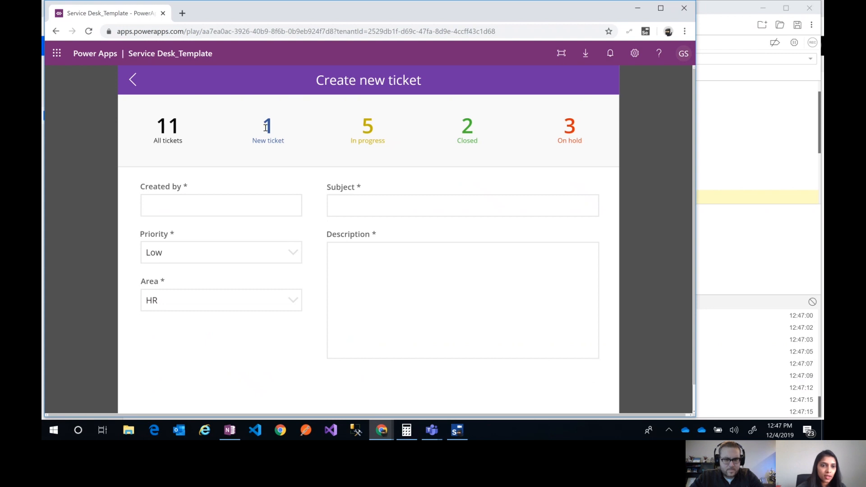
{"action": "left_click", "coordinate": [457, 431]}
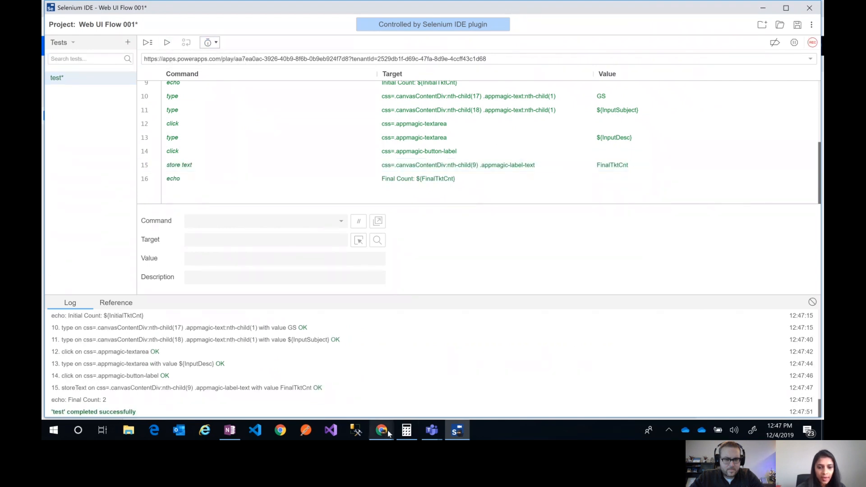
Check the new ticket count on the Service Desk screen in Chrome and return to Selenium IDE to compare it with the log
{"action": "mouse_move", "coordinate": [388, 431]}
{"action": "left_click", "coordinate": [539, 379]}
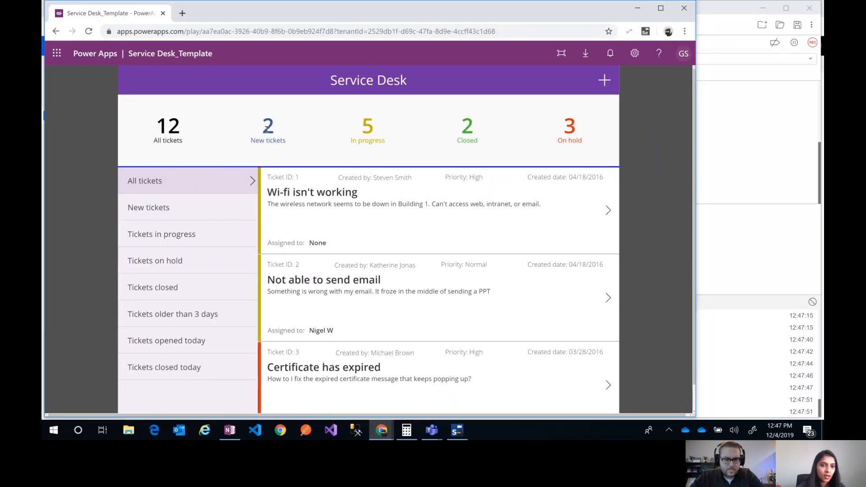
{"action": "key", "text": "alt+Tab"}
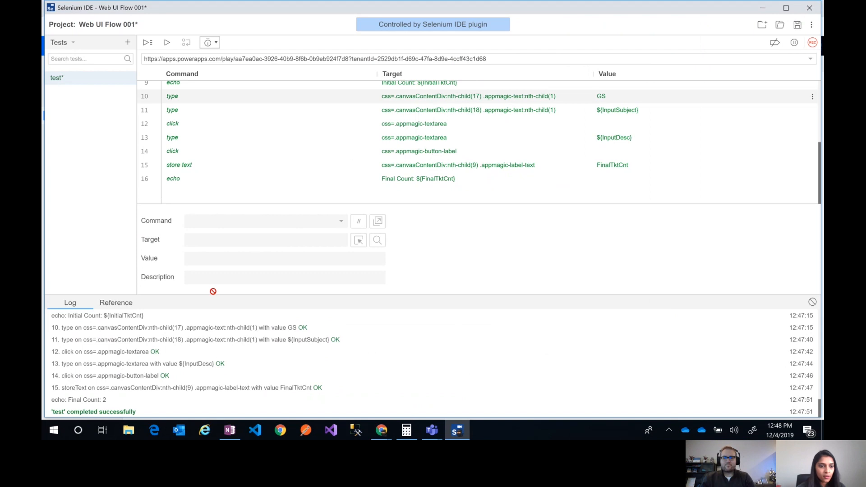